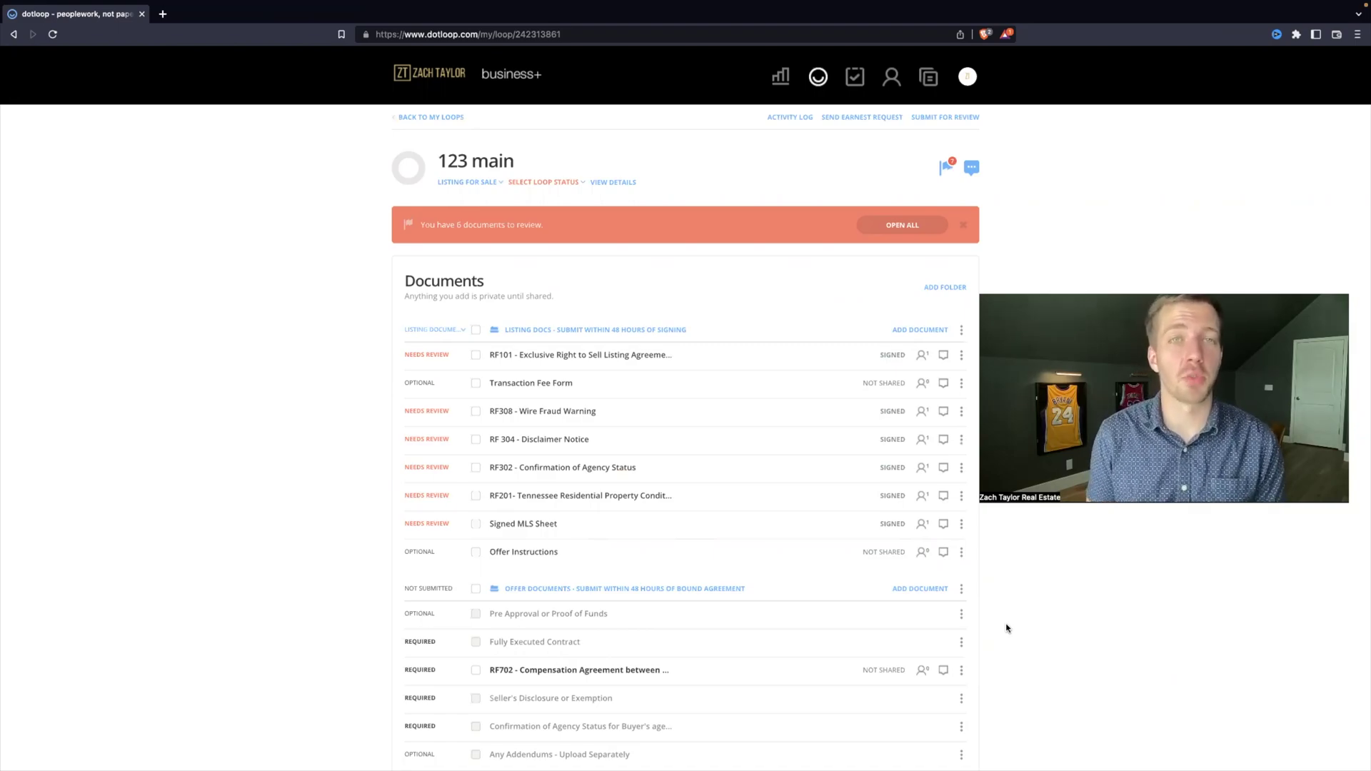
- Open all documents awaiting review, read through RF101 Exclusive Right to Sell Listing Agreement, and return it
{"action": "left_click", "coordinate": [882, 227]}
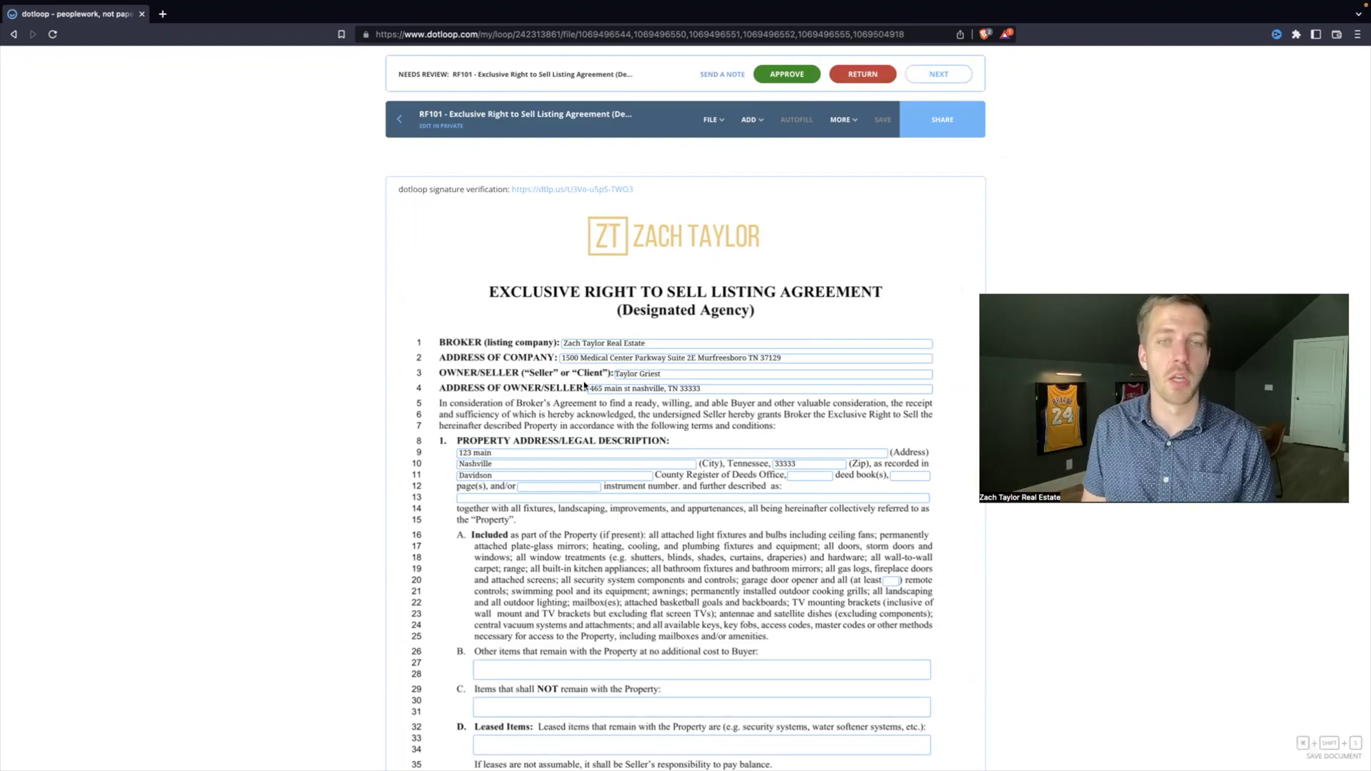
{"action": "scroll", "coordinate": [638, 441], "scroll_direction": "down", "scroll_amount": 2}
{"action": "scroll", "coordinate": [638, 442], "scroll_direction": "down", "scroll_amount": 5}
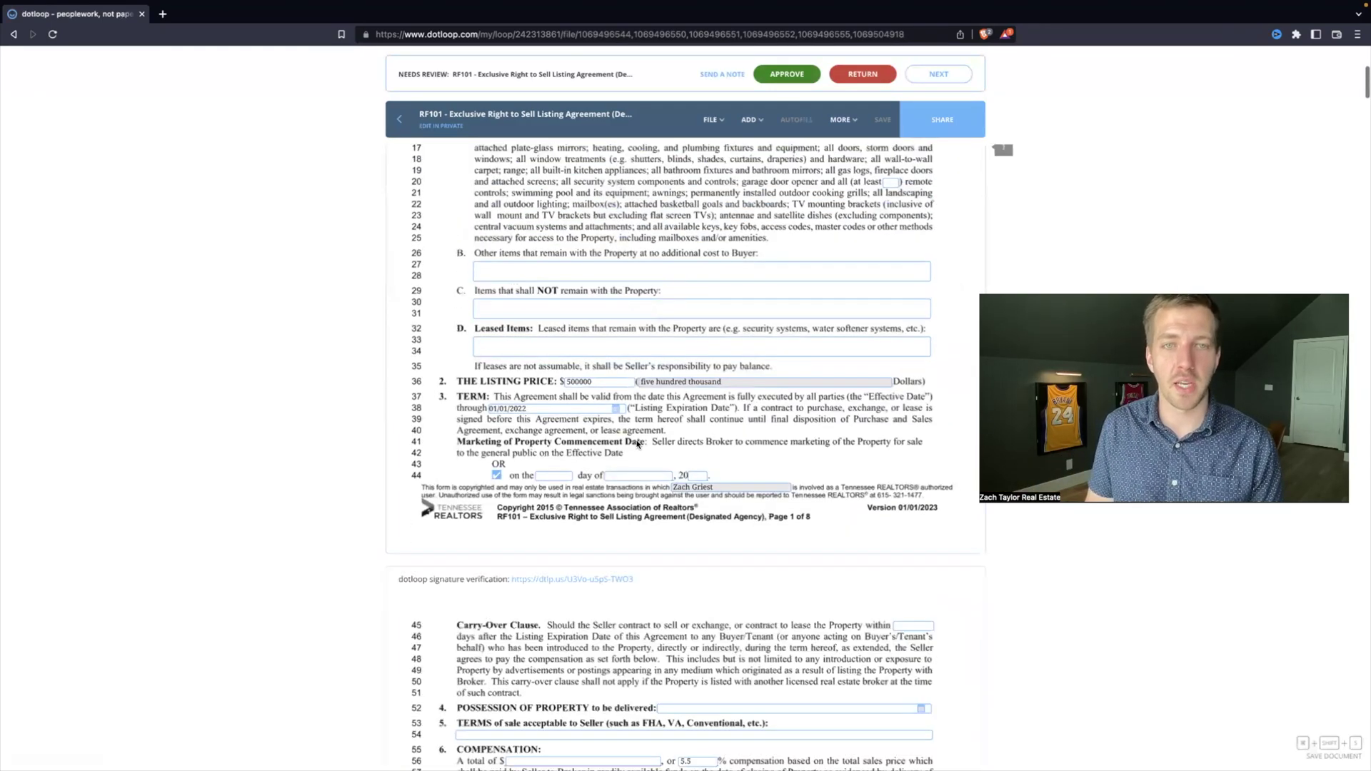
{"action": "scroll", "coordinate": [642, 441], "scroll_direction": "down", "scroll_amount": 6}
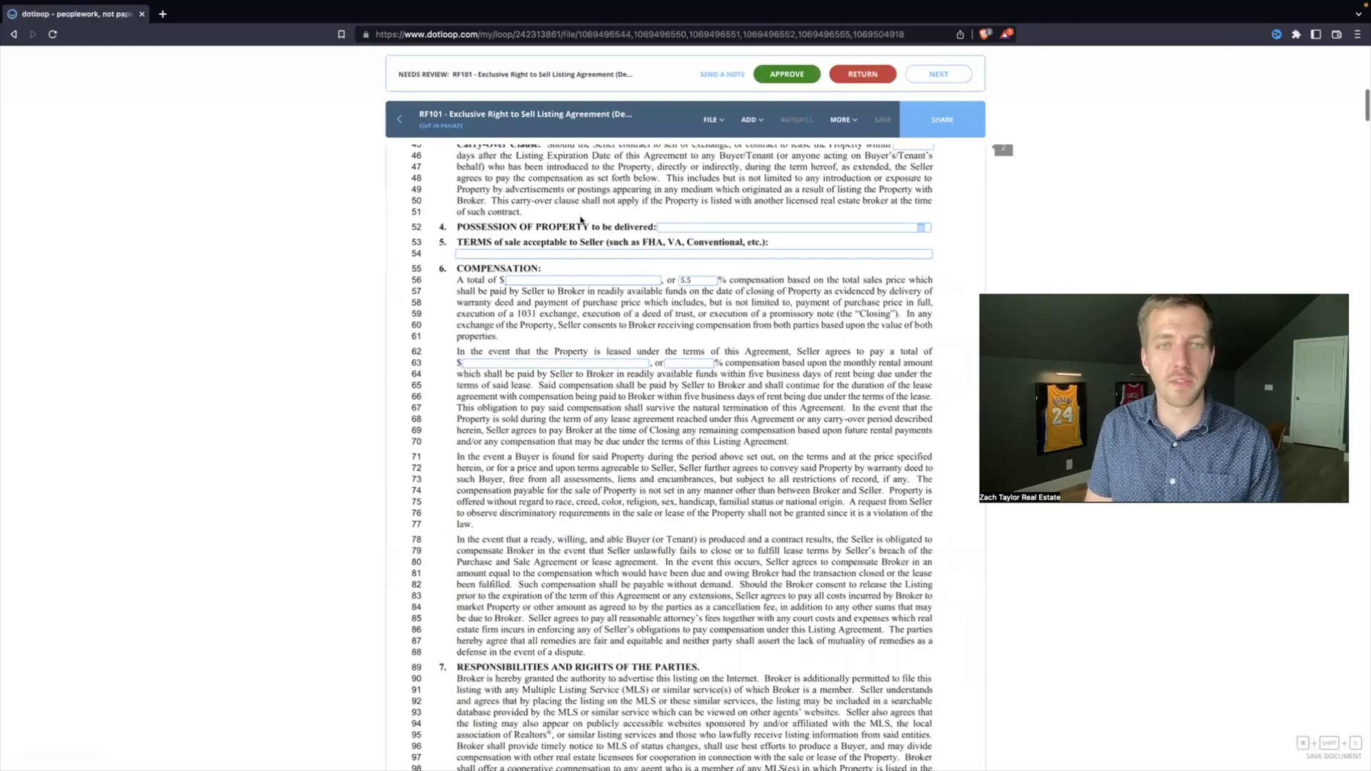
{"action": "scroll", "coordinate": [619, 359], "scroll_direction": "down", "scroll_amount": 4}
{"action": "scroll", "coordinate": [620, 357], "scroll_direction": "down", "scroll_amount": 10}
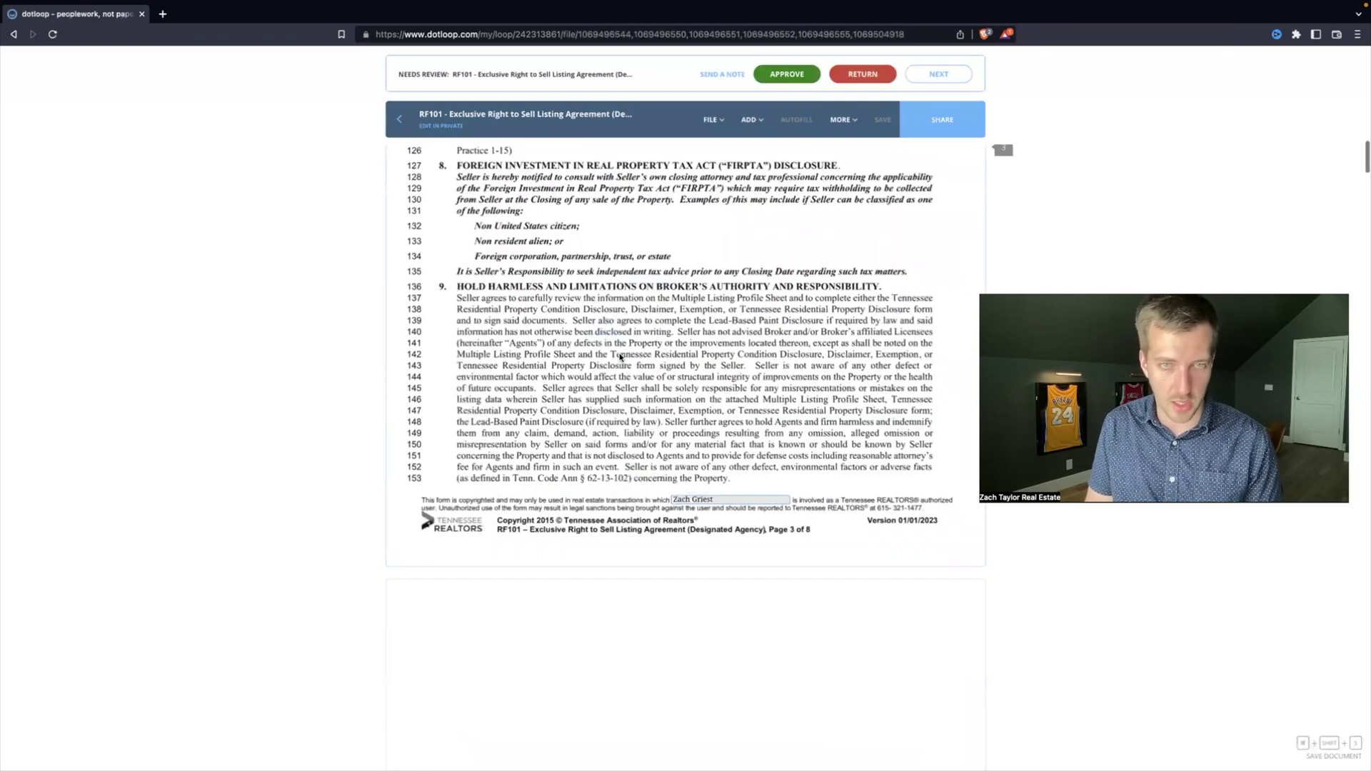
{"action": "scroll", "coordinate": [620, 357], "scroll_direction": "down", "scroll_amount": 11}
{"action": "scroll", "coordinate": [621, 357], "scroll_direction": "down", "scroll_amount": 8}
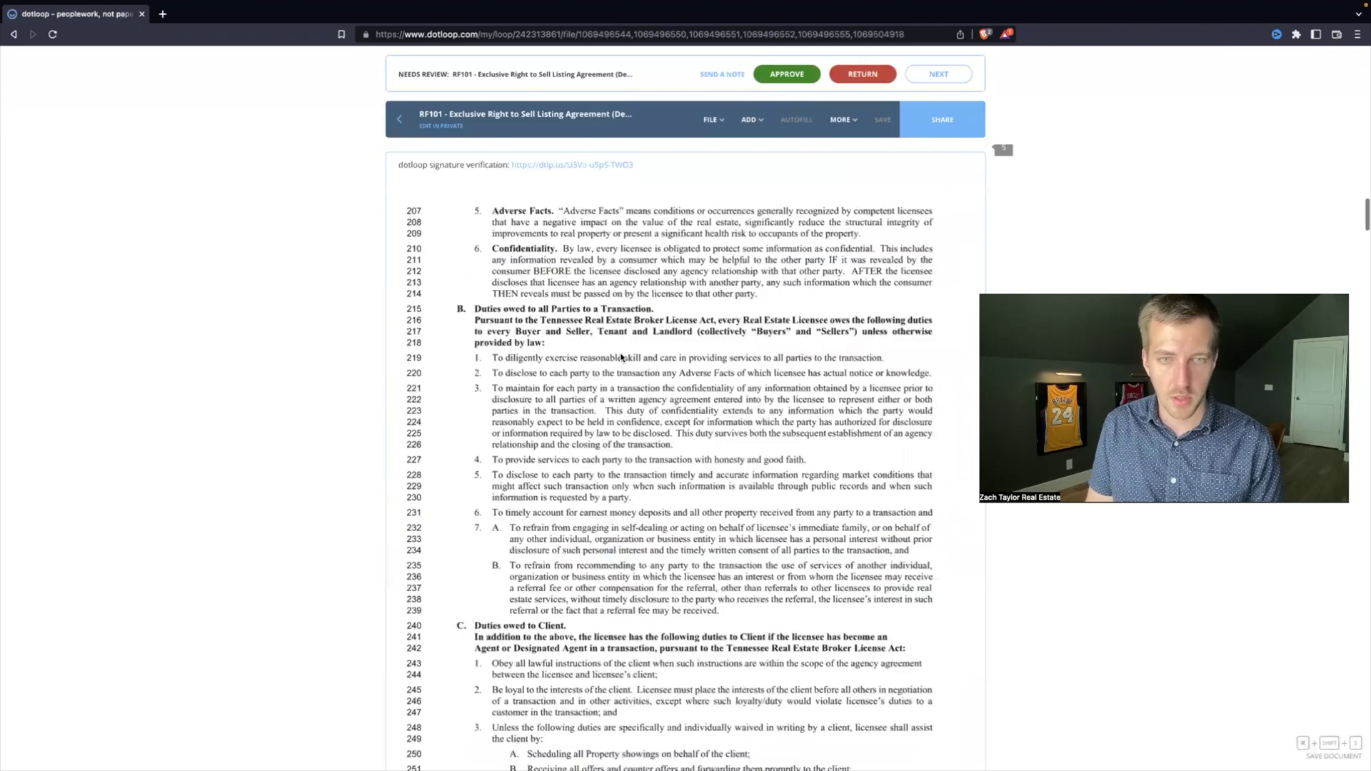
{"action": "scroll", "coordinate": [614, 428], "scroll_direction": "down", "scroll_amount": 10}
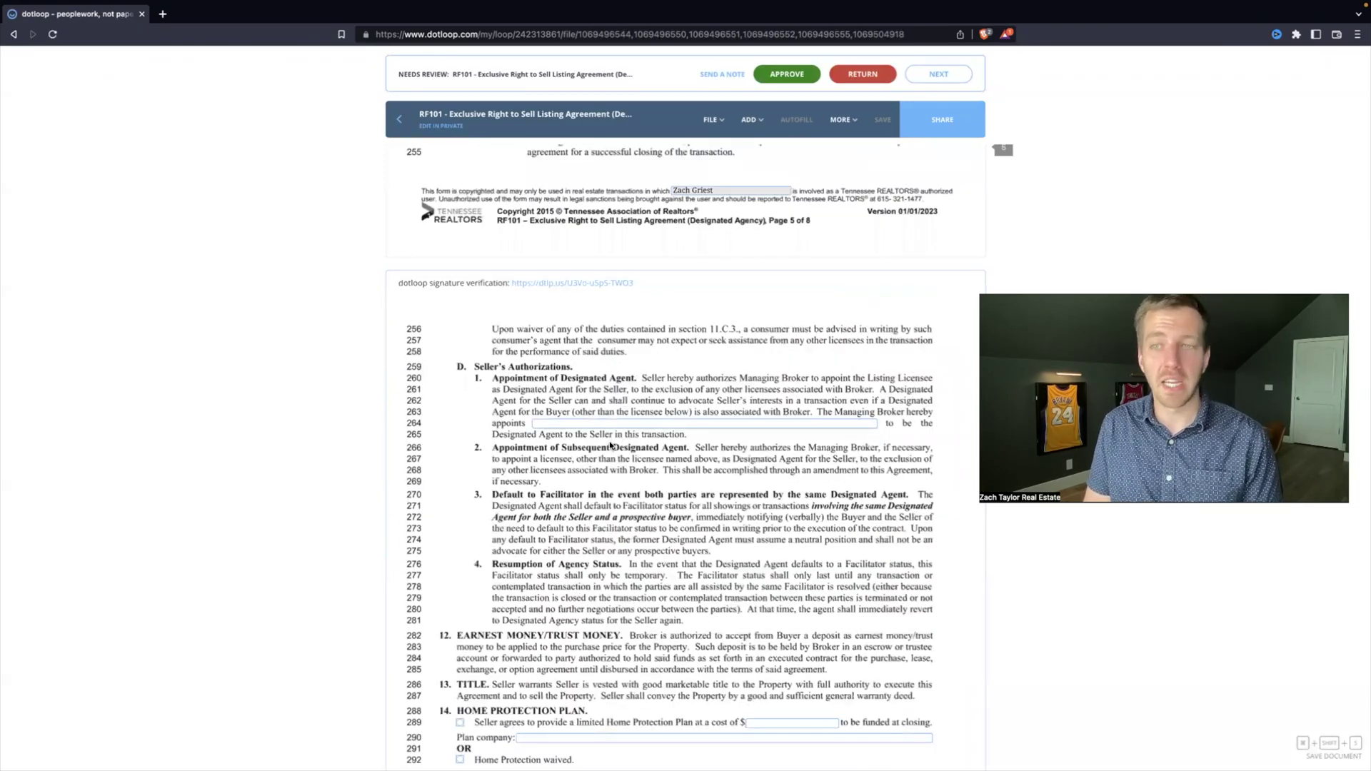
{"action": "left_click", "coordinate": [862, 75]}
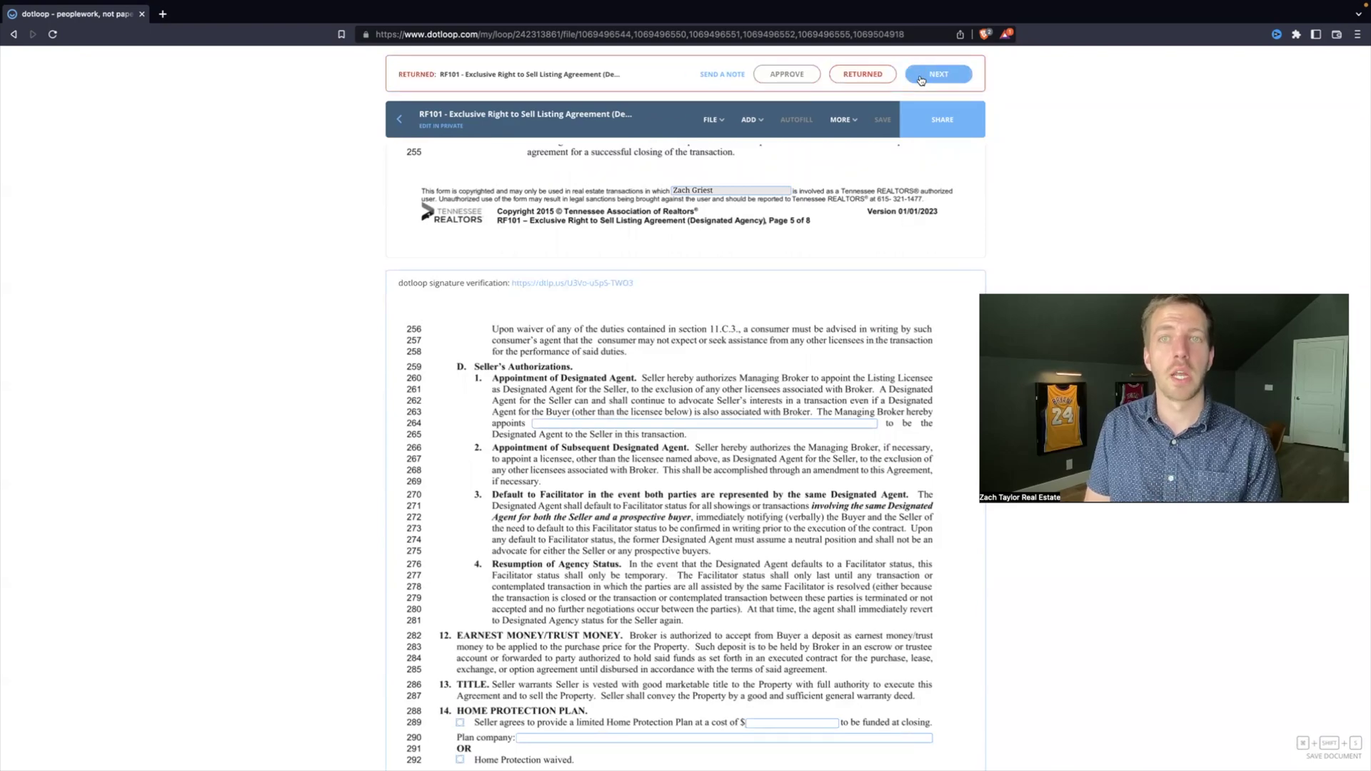
- Approve the RF308 Wire Fraud Warning and the RF 304 Disclaimer Notice
{"action": "scroll", "coordinate": [718, 314], "scroll_direction": "down", "scroll_amount": 2}
{"action": "scroll", "coordinate": [657, 357], "scroll_direction": "down", "scroll_amount": 3}
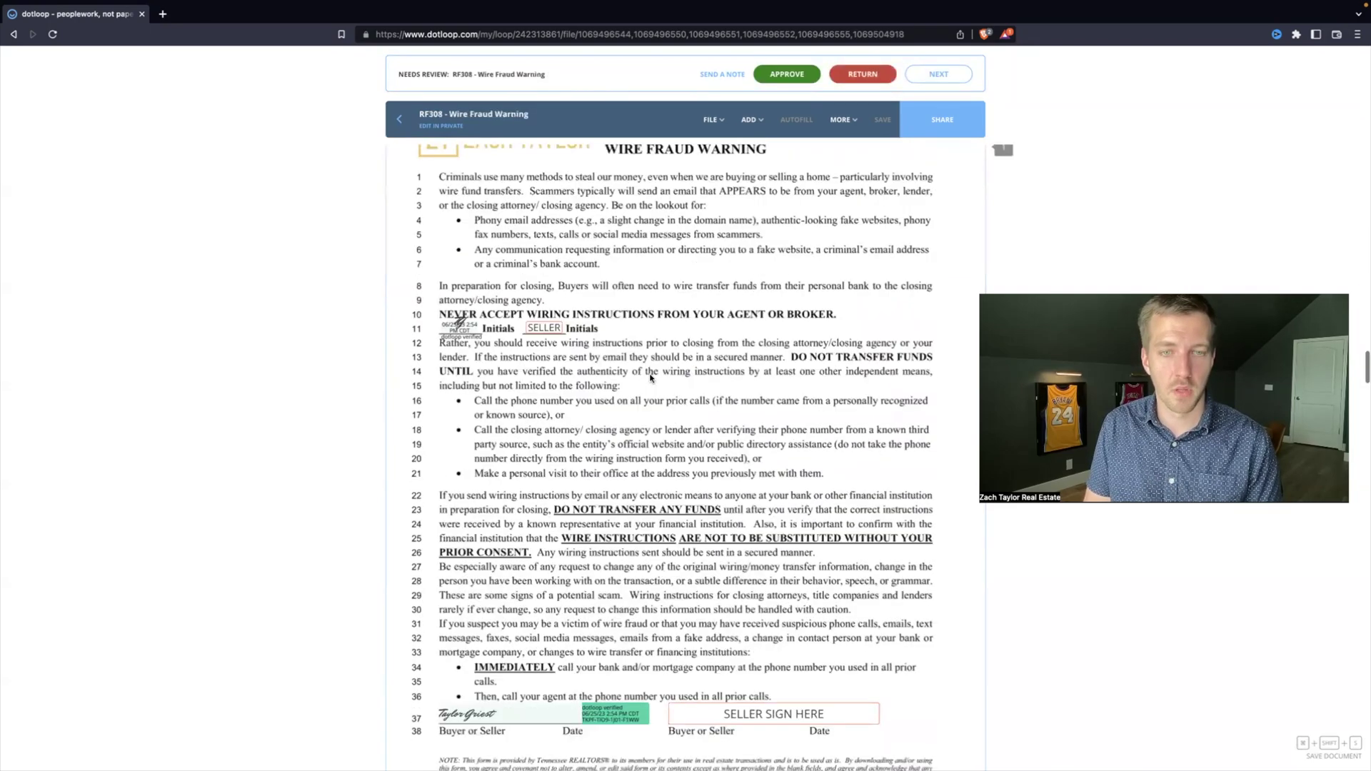
{"action": "left_click", "coordinate": [787, 74]}
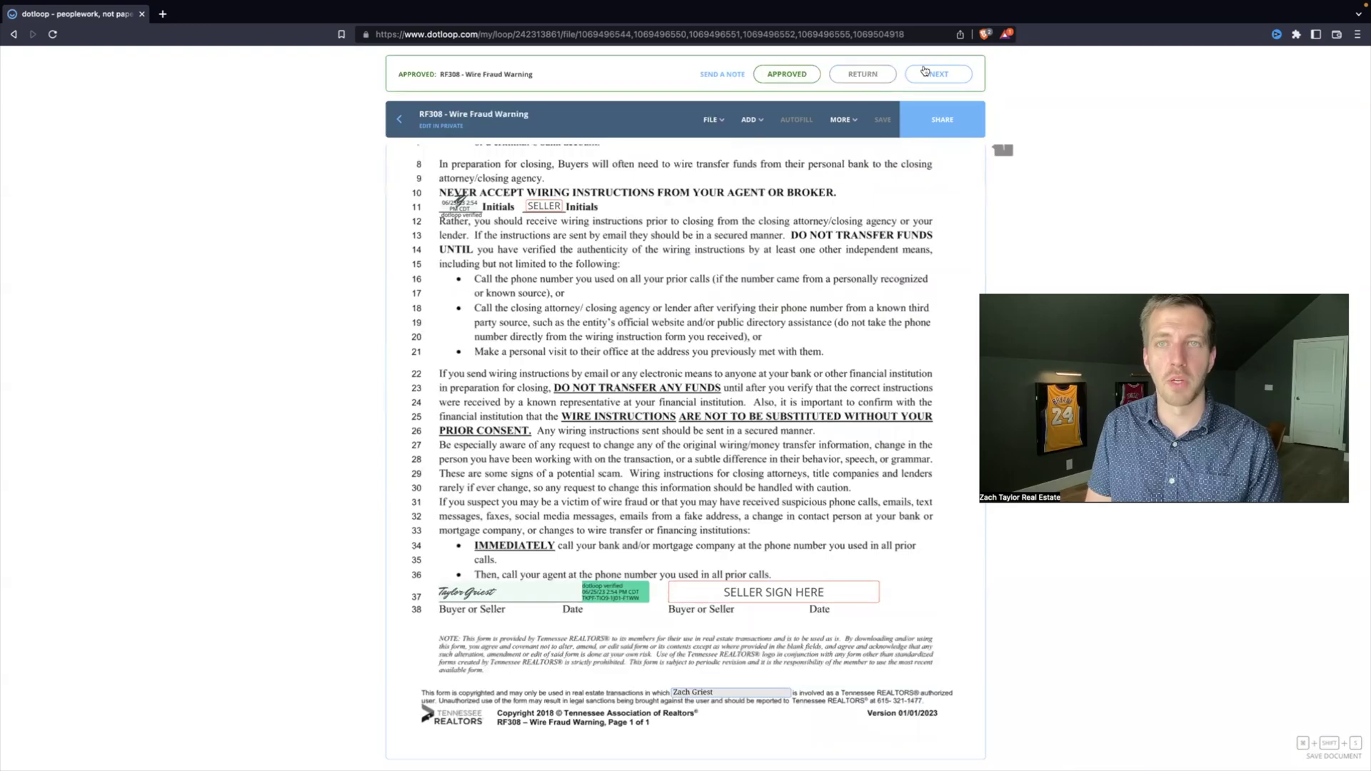
{"action": "scroll", "coordinate": [913, 82], "scroll_direction": "down", "scroll_amount": 4}
{"action": "scroll", "coordinate": [683, 382], "scroll_direction": "down", "scroll_amount": 10}
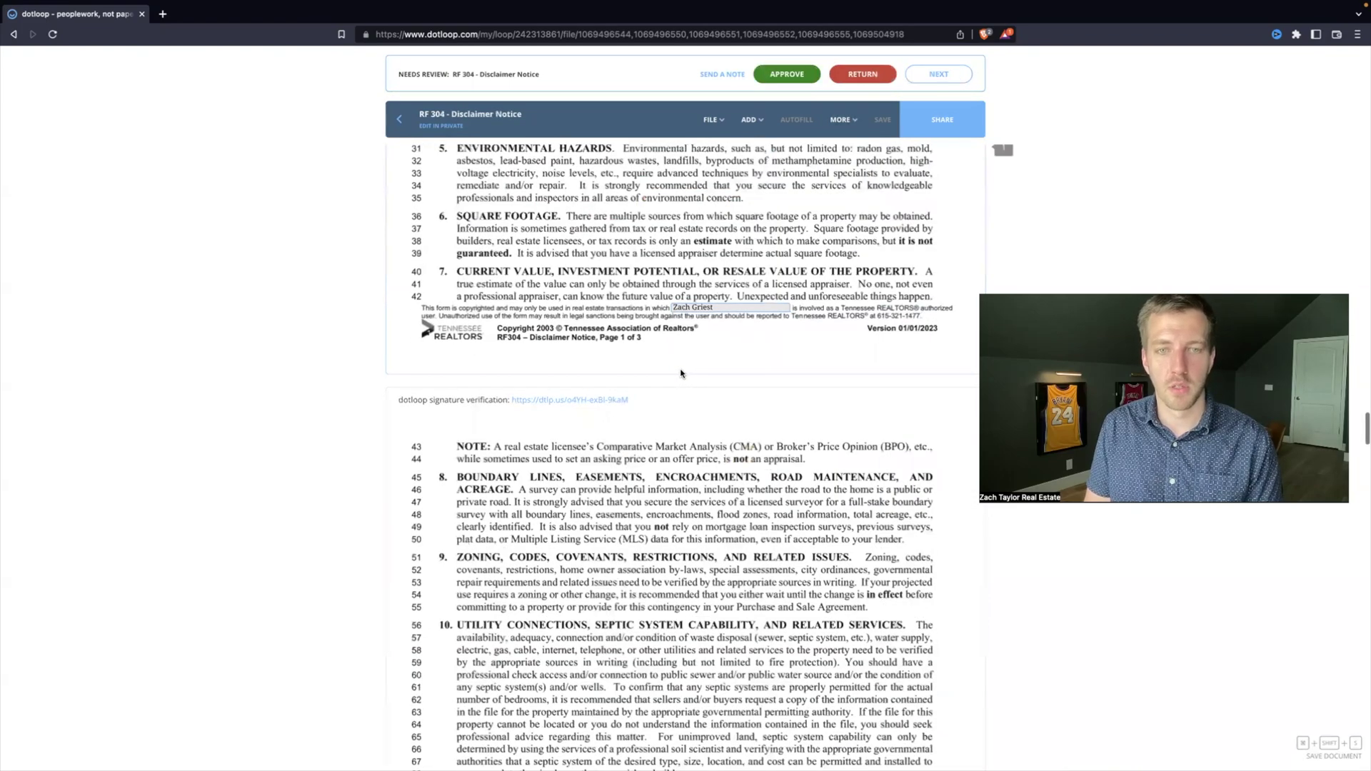
{"action": "scroll", "coordinate": [869, 214], "scroll_direction": "down", "scroll_amount": 10}
{"action": "left_click", "coordinate": [788, 74]}
- Return RF302 Confirmation of Agency Status, then approve the RF201 disclosure and Signed MLS Sheet
{"action": "scroll", "coordinate": [493, 429], "scroll_direction": "down", "scroll_amount": 8}
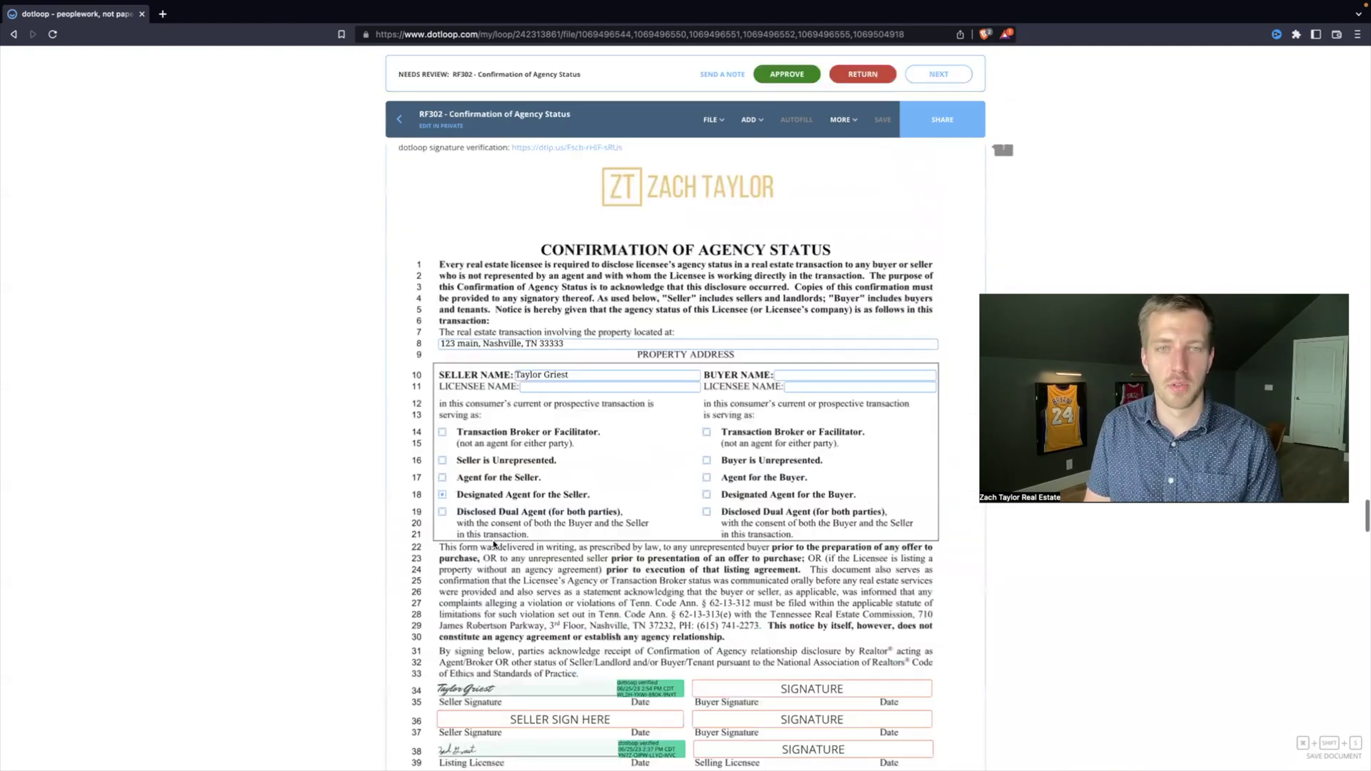
{"action": "scroll", "coordinate": [492, 299], "scroll_direction": "down", "scroll_amount": 3}
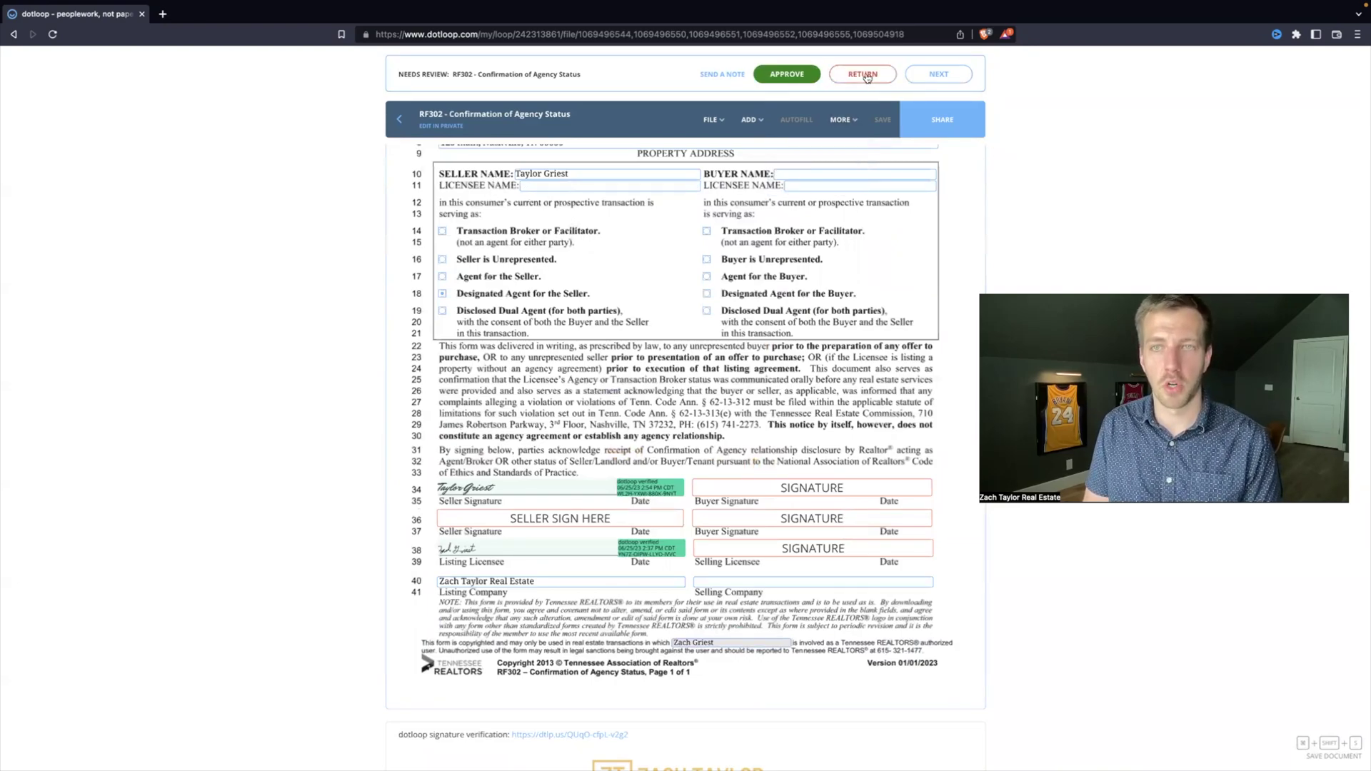
{"action": "left_click", "coordinate": [866, 75]}
{"action": "left_click", "coordinate": [933, 75]}
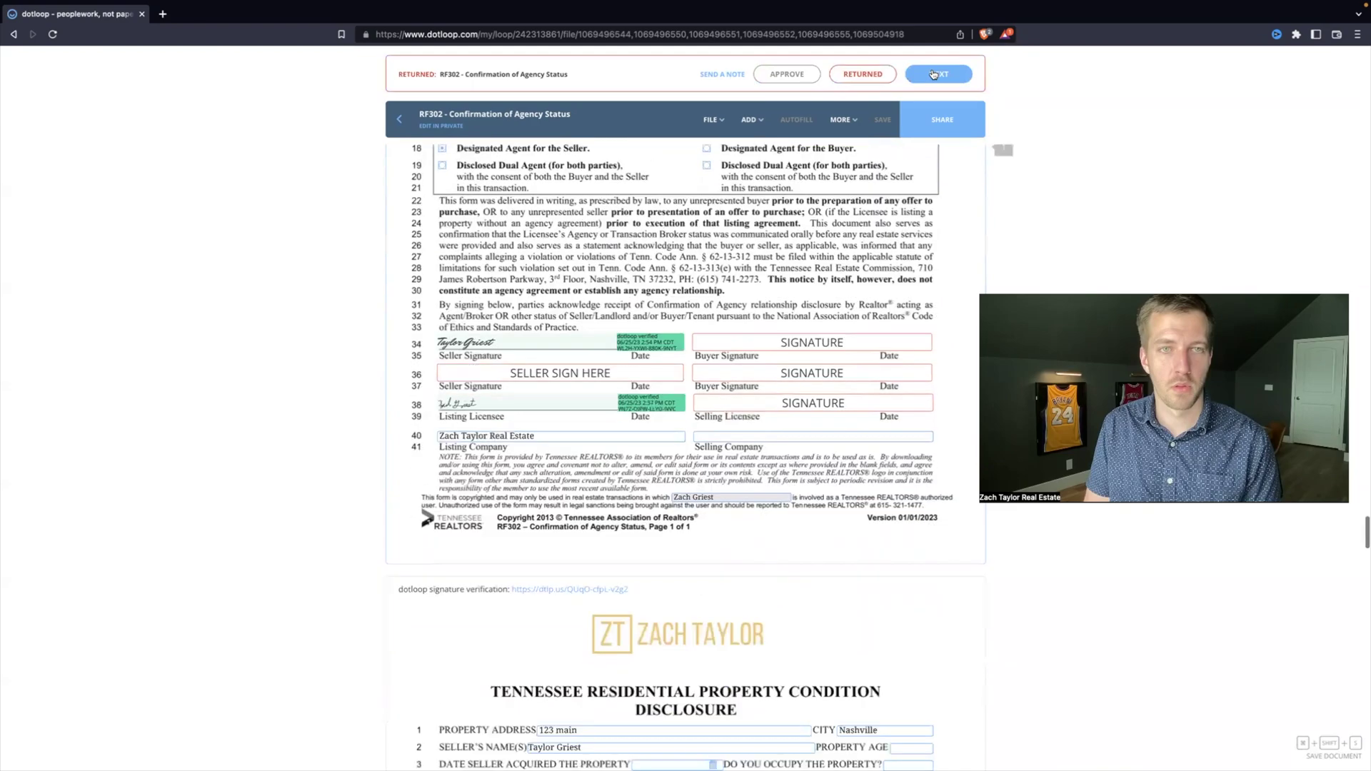
{"action": "scroll", "coordinate": [684, 360], "scroll_direction": "down", "scroll_amount": 15}
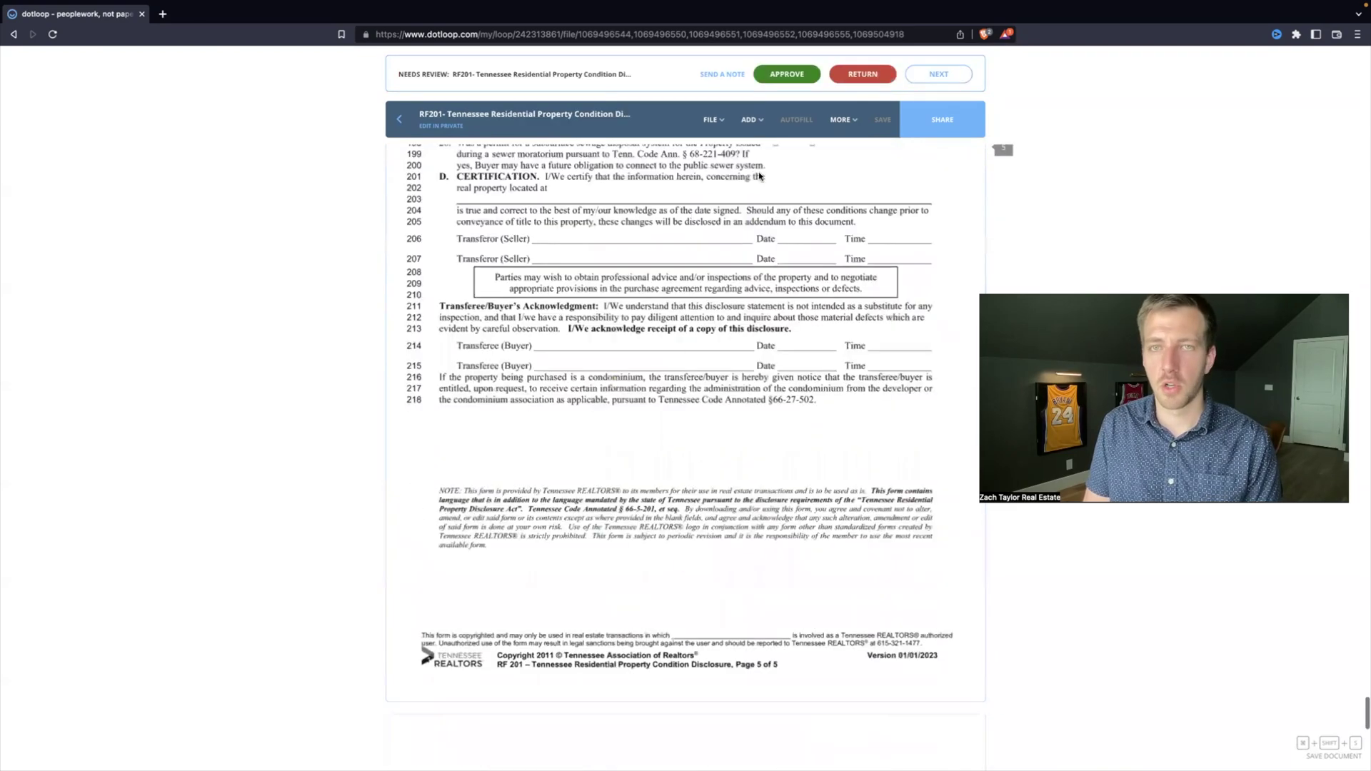
{"action": "scroll", "coordinate": [730, 333], "scroll_direction": "up", "scroll_amount": 12}
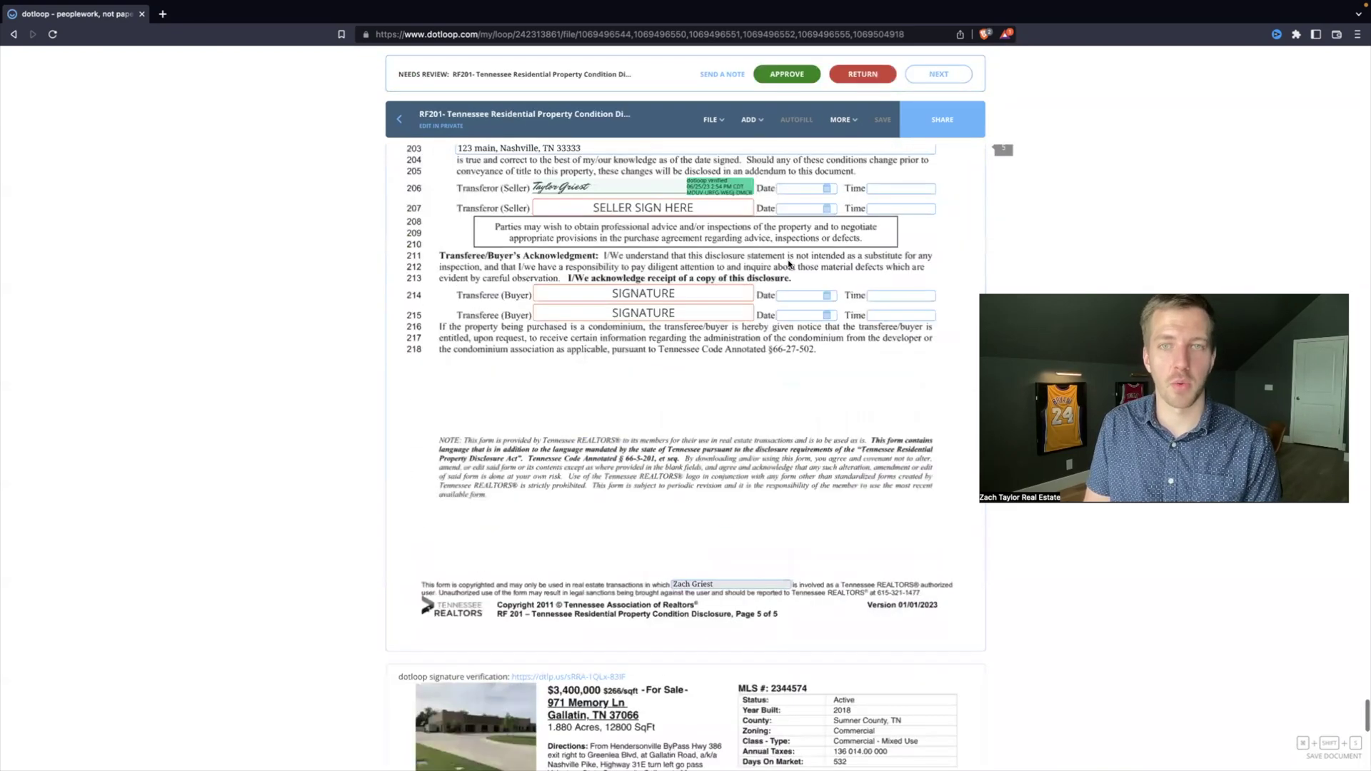
{"action": "left_click", "coordinate": [936, 75]}
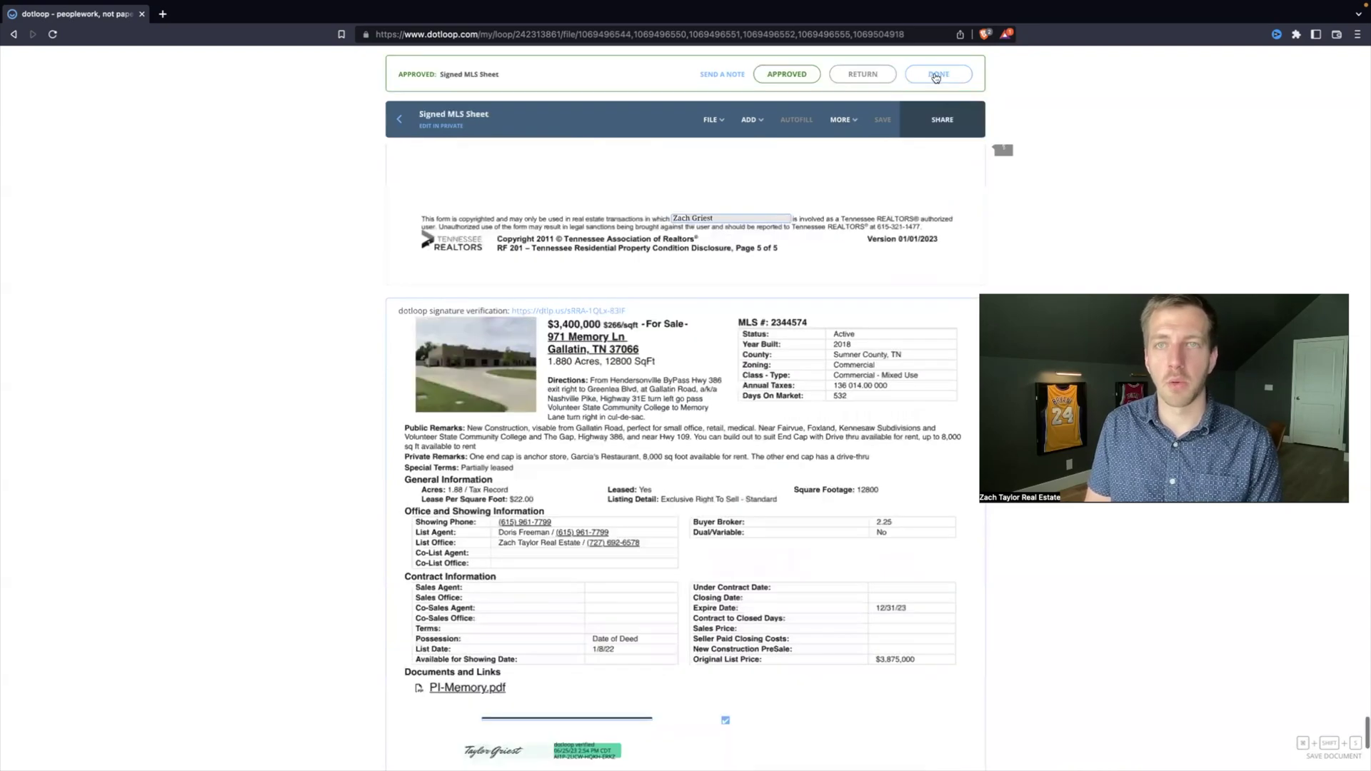
- Set the Listing Docs folder's review stage to Returned to Agent and finish the review
{"action": "left_click", "coordinate": [936, 75]}
{"action": "left_click", "coordinate": [789, 441]}
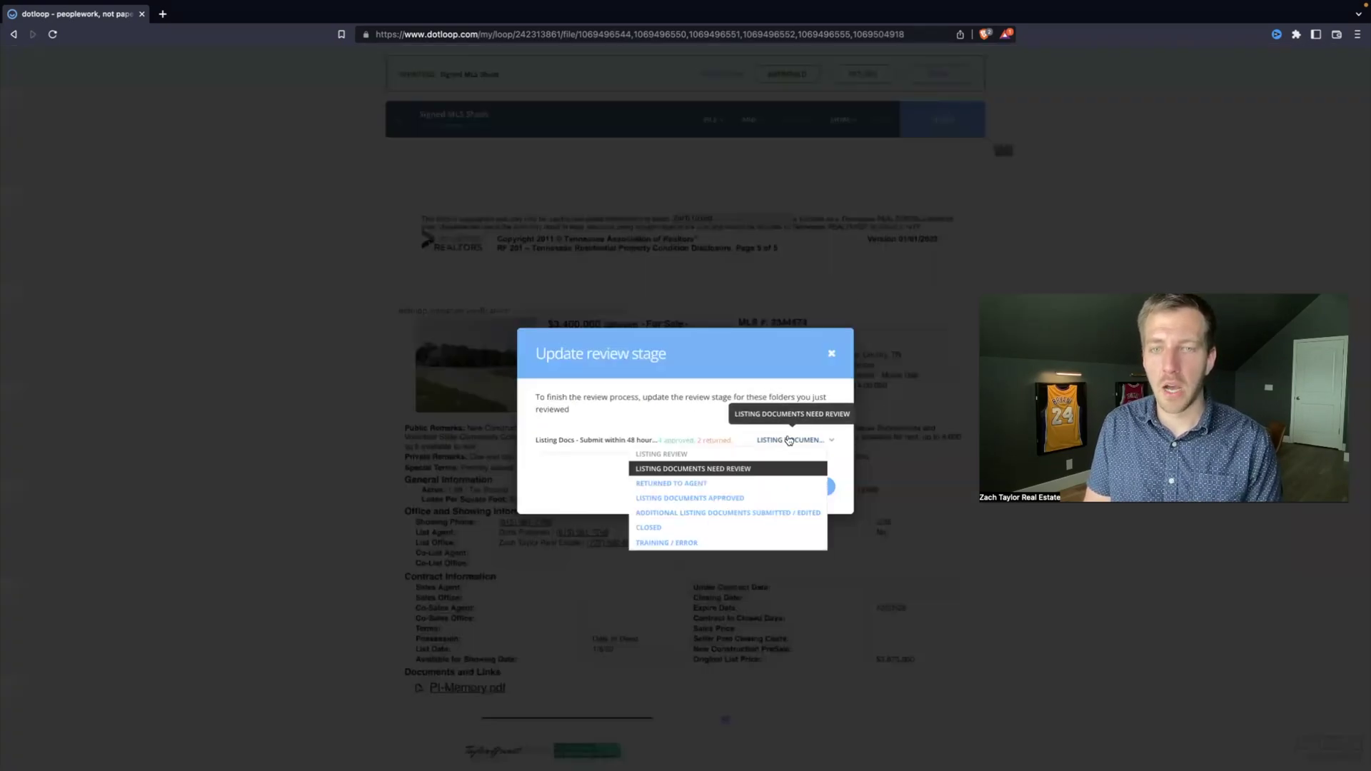
{"action": "left_click", "coordinate": [676, 486]}
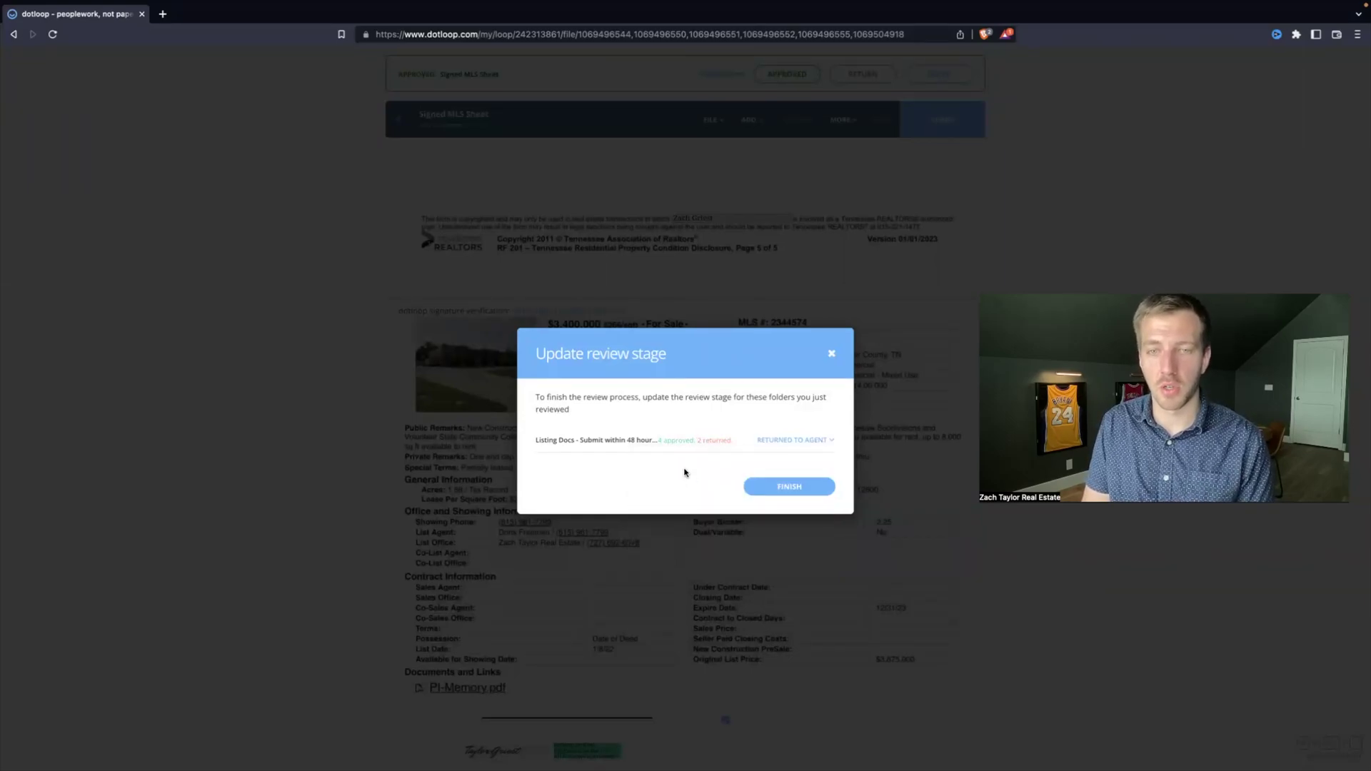
{"action": "left_click", "coordinate": [801, 487]}
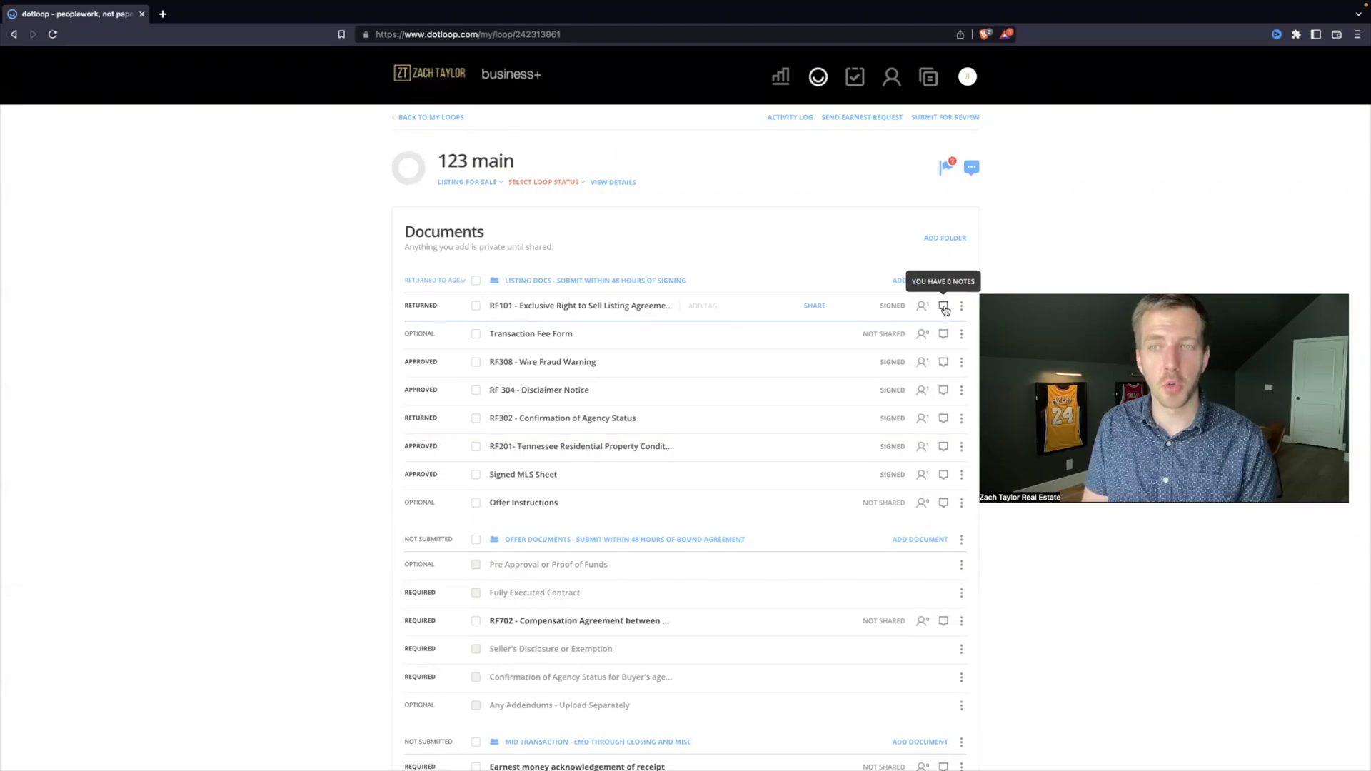
- Send the compliance note 'Need signed' on RF 304 - Disclaimer Notice and go back to the document list
{"action": "left_click", "coordinate": [528, 335]}
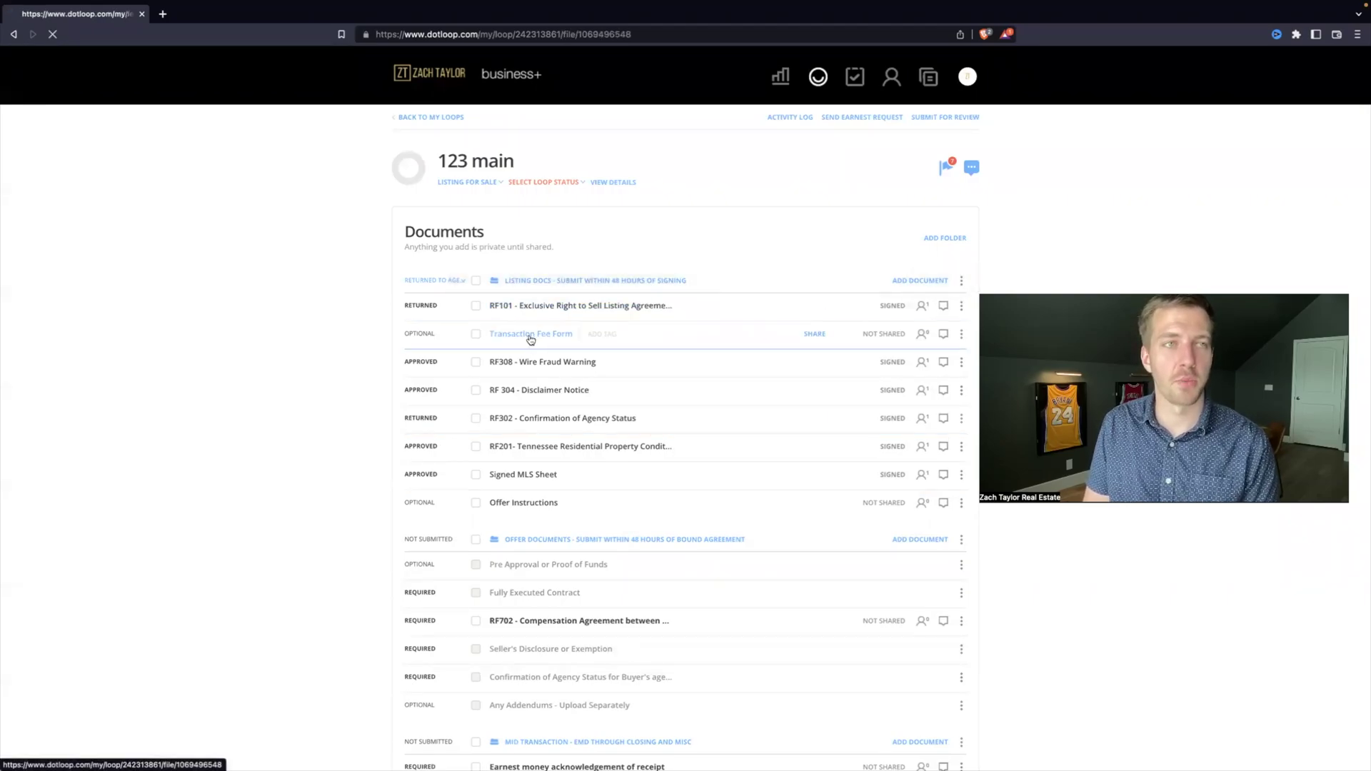
{"action": "key", "text": "super+Left"}
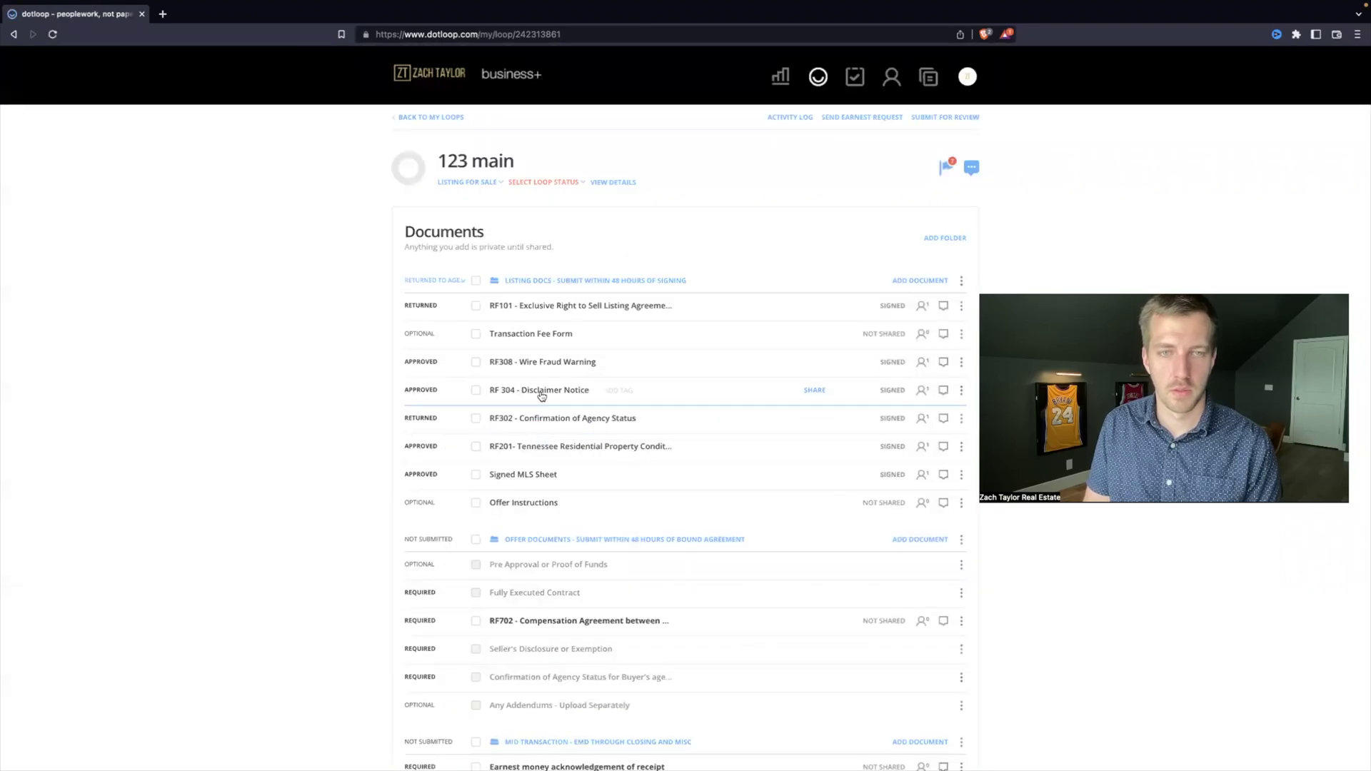
{"action": "key", "text": "super+Left"}
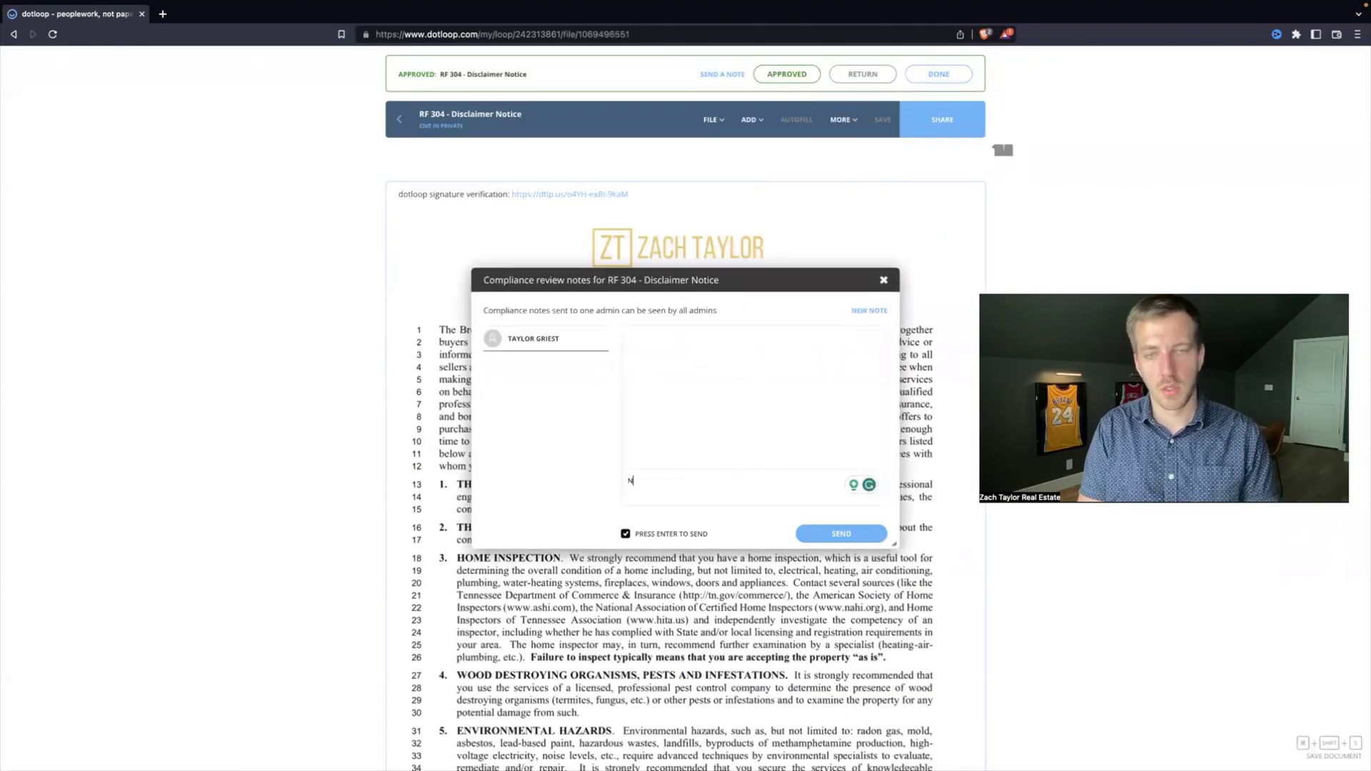
{"action": "type", "text": "eed signed"}
{"action": "key", "text": "Return"}
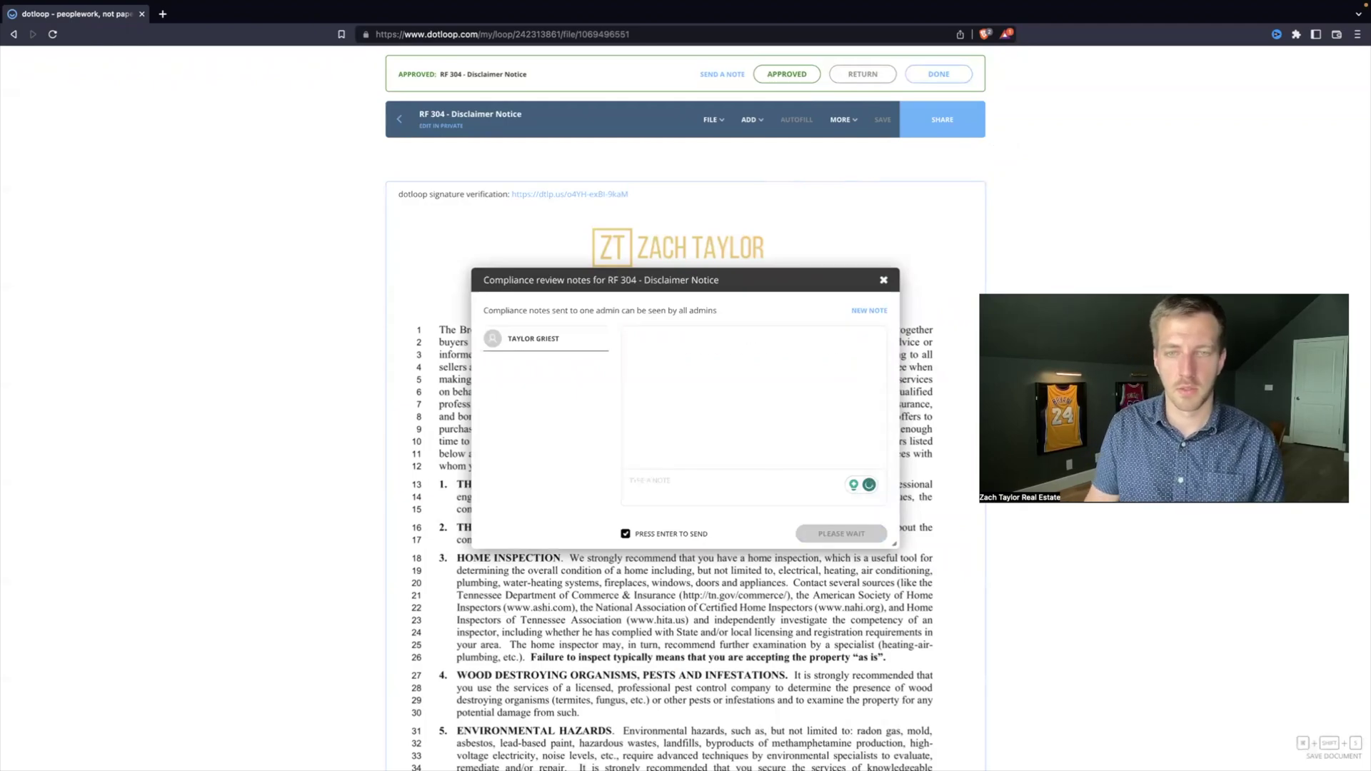
{"action": "left_click", "coordinate": [884, 280]}
{"action": "left_click", "coordinate": [410, 134]}
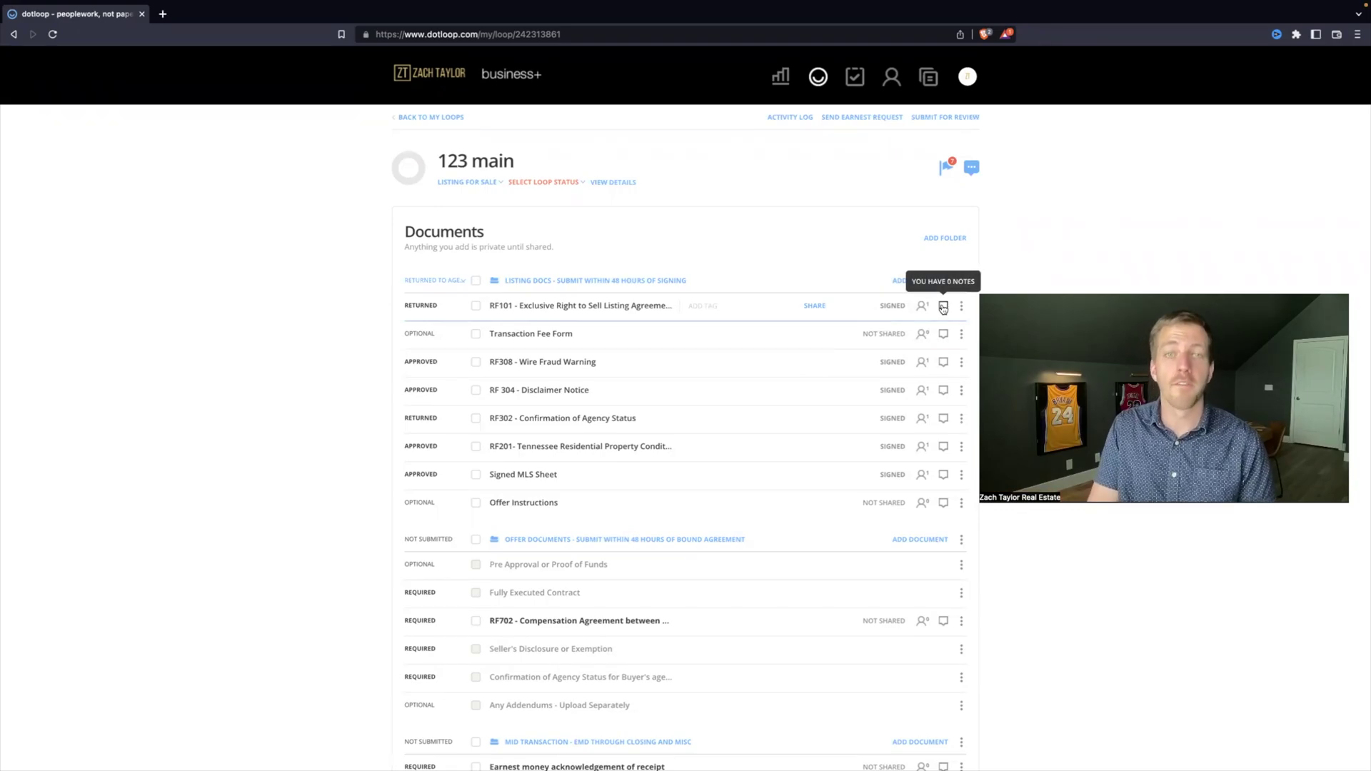
{"action": "left_click", "coordinate": [944, 419]}
{"action": "left_click", "coordinate": [393, 366]}
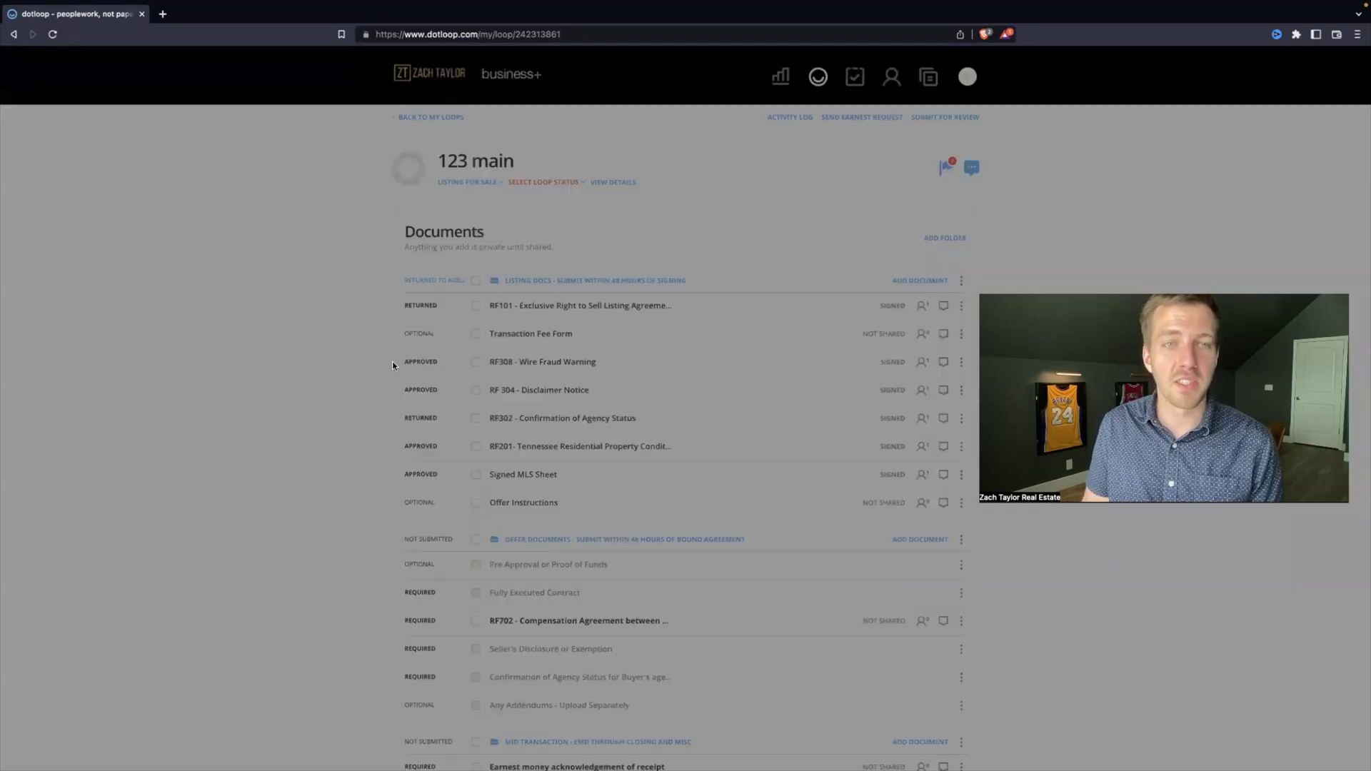
{"action": "scroll", "coordinate": [393, 366], "scroll_direction": "up", "scroll_amount": 5}
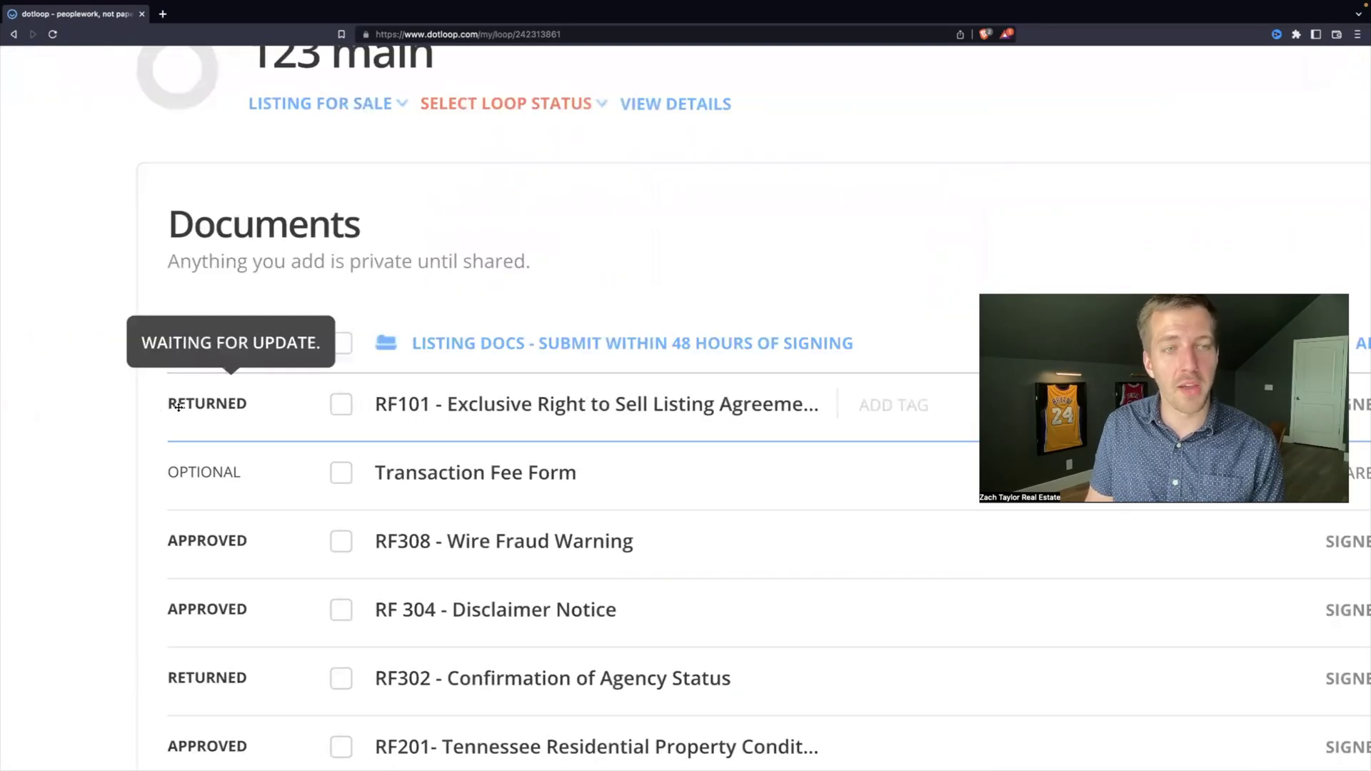
{"action": "scroll", "coordinate": [178, 406], "scroll_direction": "down", "scroll_amount": 3}
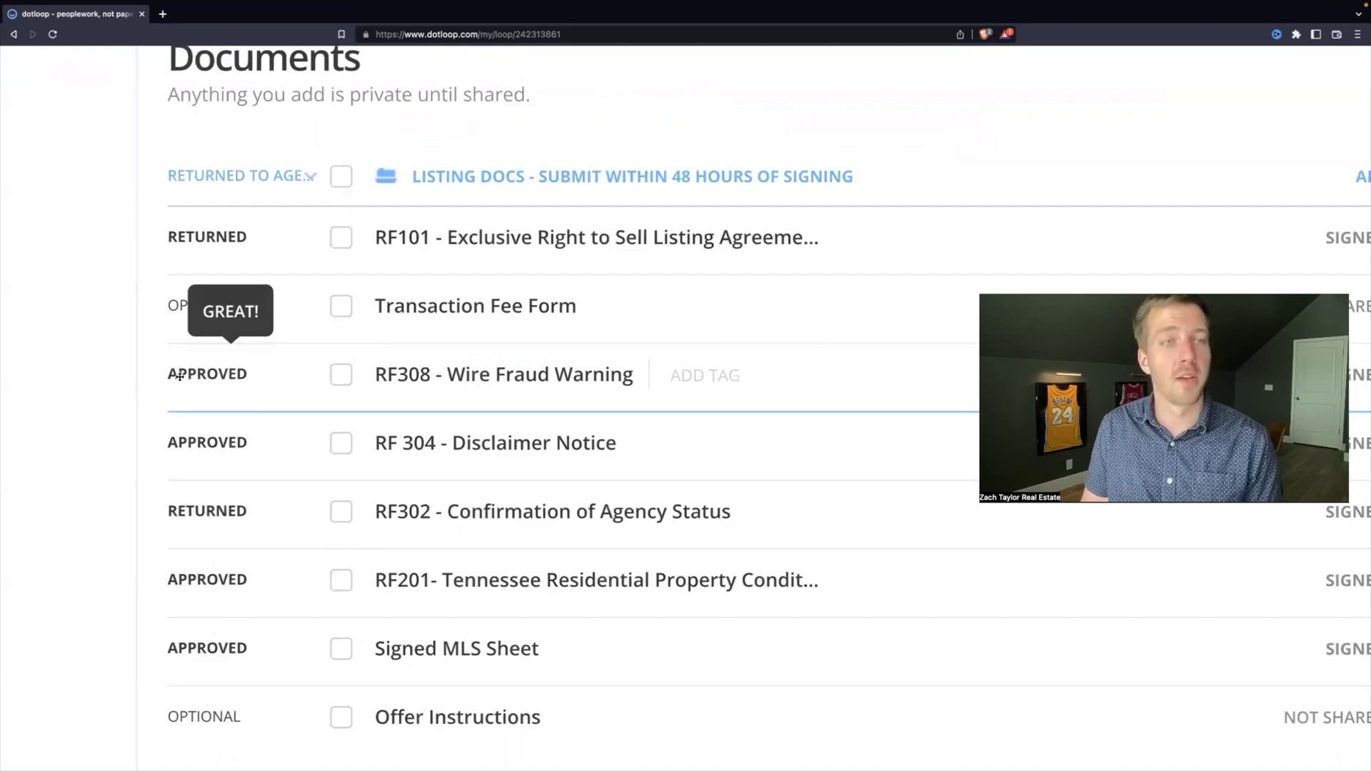
{"action": "scroll", "coordinate": [215, 180], "scroll_direction": "down", "scroll_amount": 5}
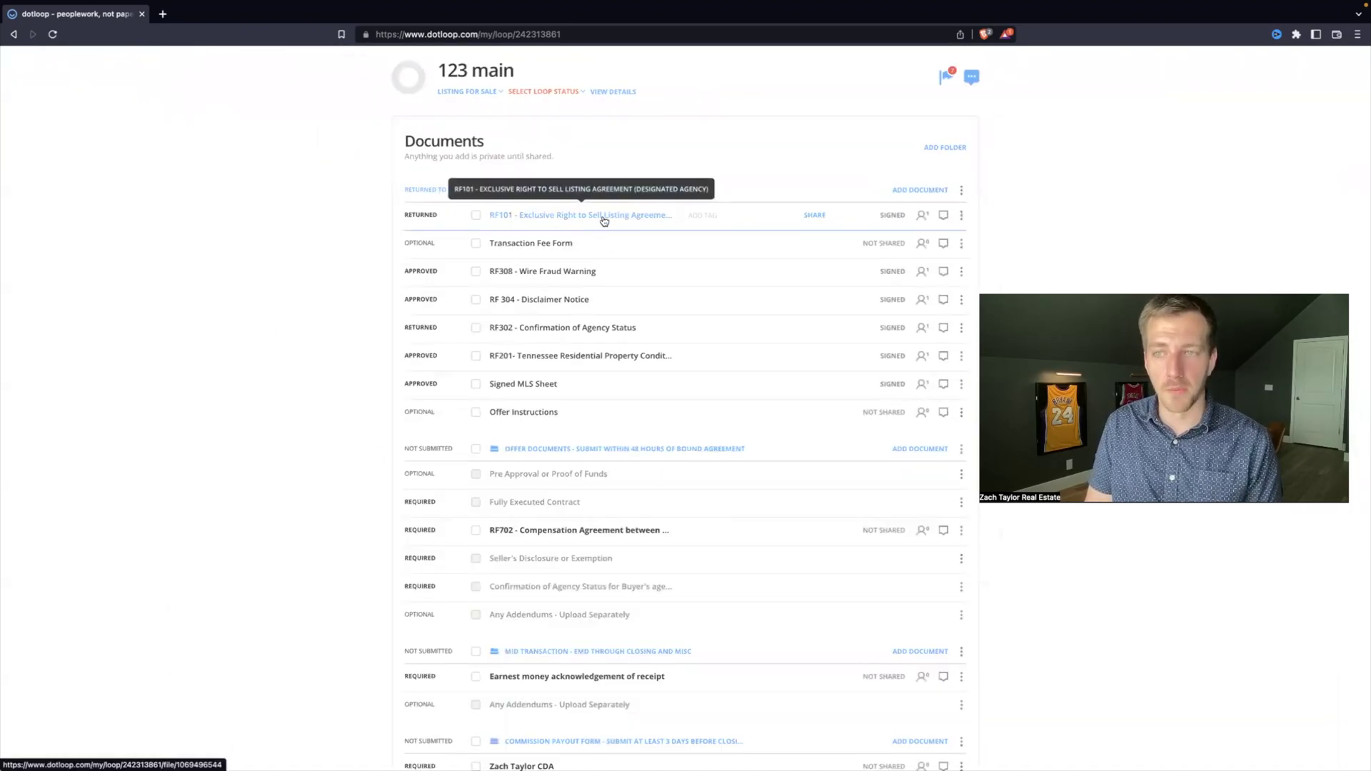
{"action": "scroll", "coordinate": [603, 214], "scroll_direction": "up", "scroll_amount": 2}
- Try submitting the Listing Docs folder for review and dismiss the '2 documents required' warning
{"action": "left_click", "coordinate": [934, 118]}
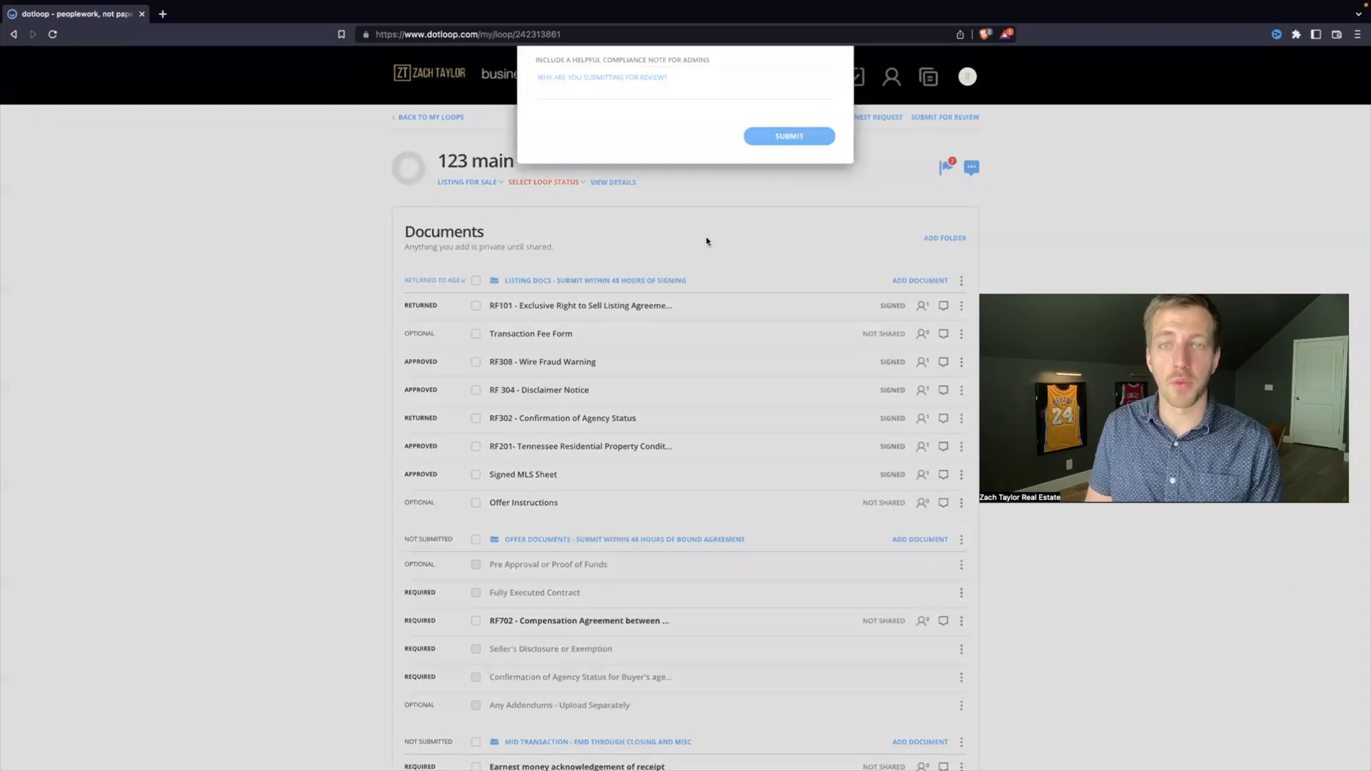
{"action": "left_click", "coordinate": [540, 358]}
{"action": "left_click", "coordinate": [771, 528]}
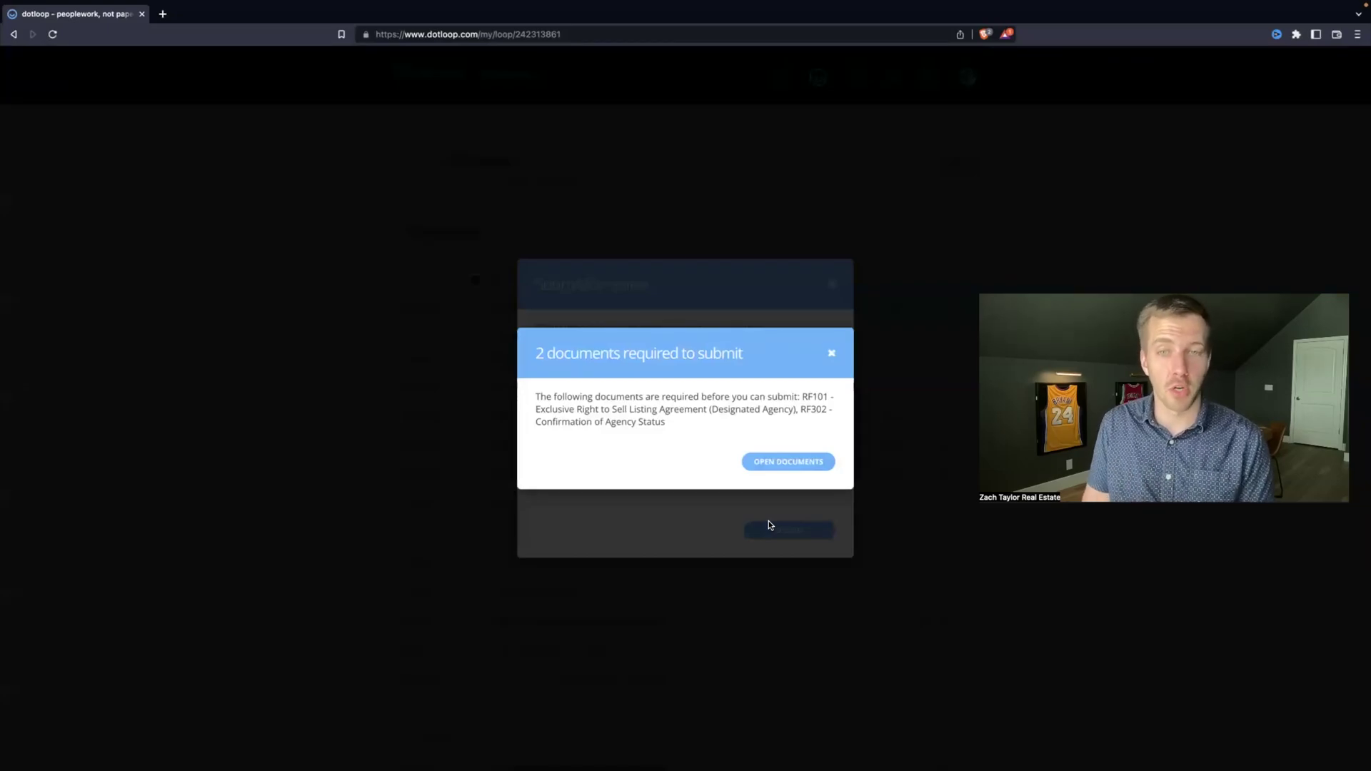
{"action": "left_click", "coordinate": [831, 352]}
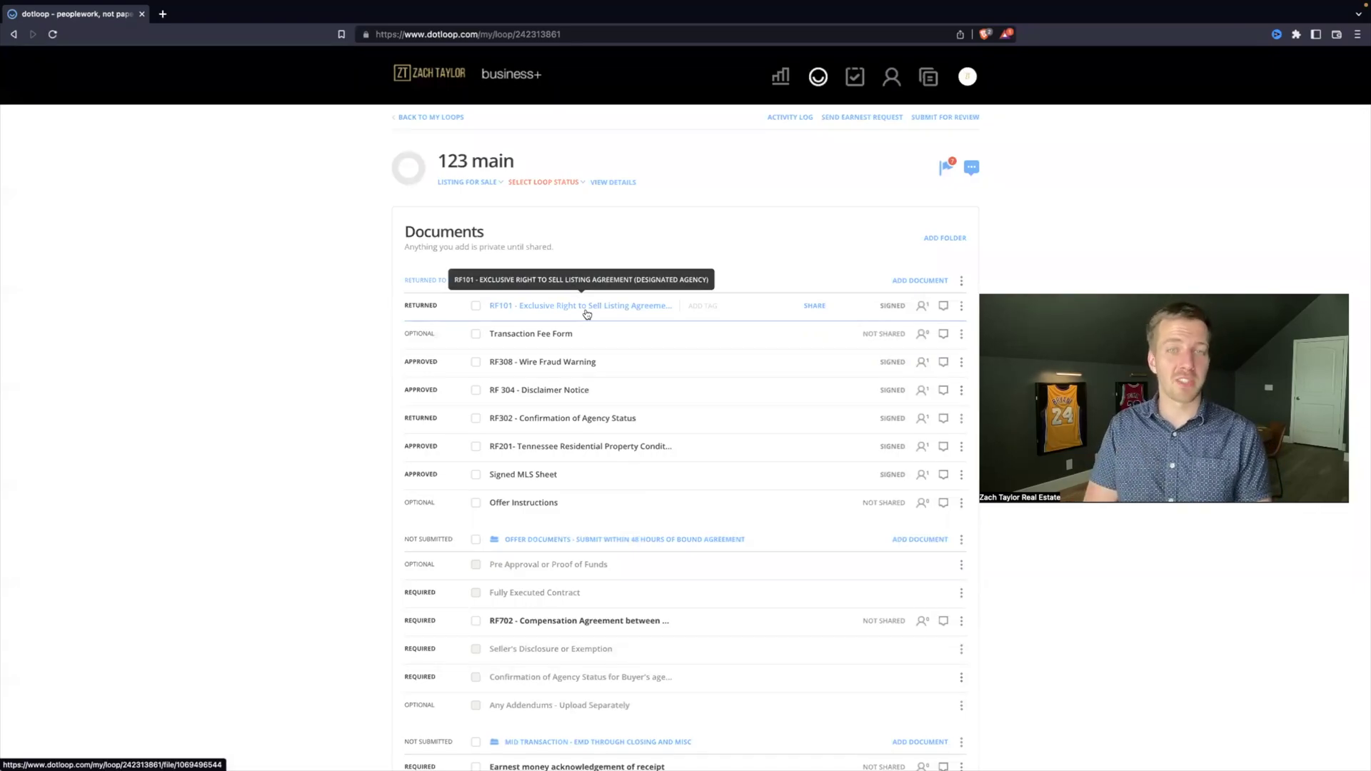
- Add the 971 Memory MLS PDF from the computer to the Listing Docs folder
{"action": "left_click", "coordinate": [931, 282]}
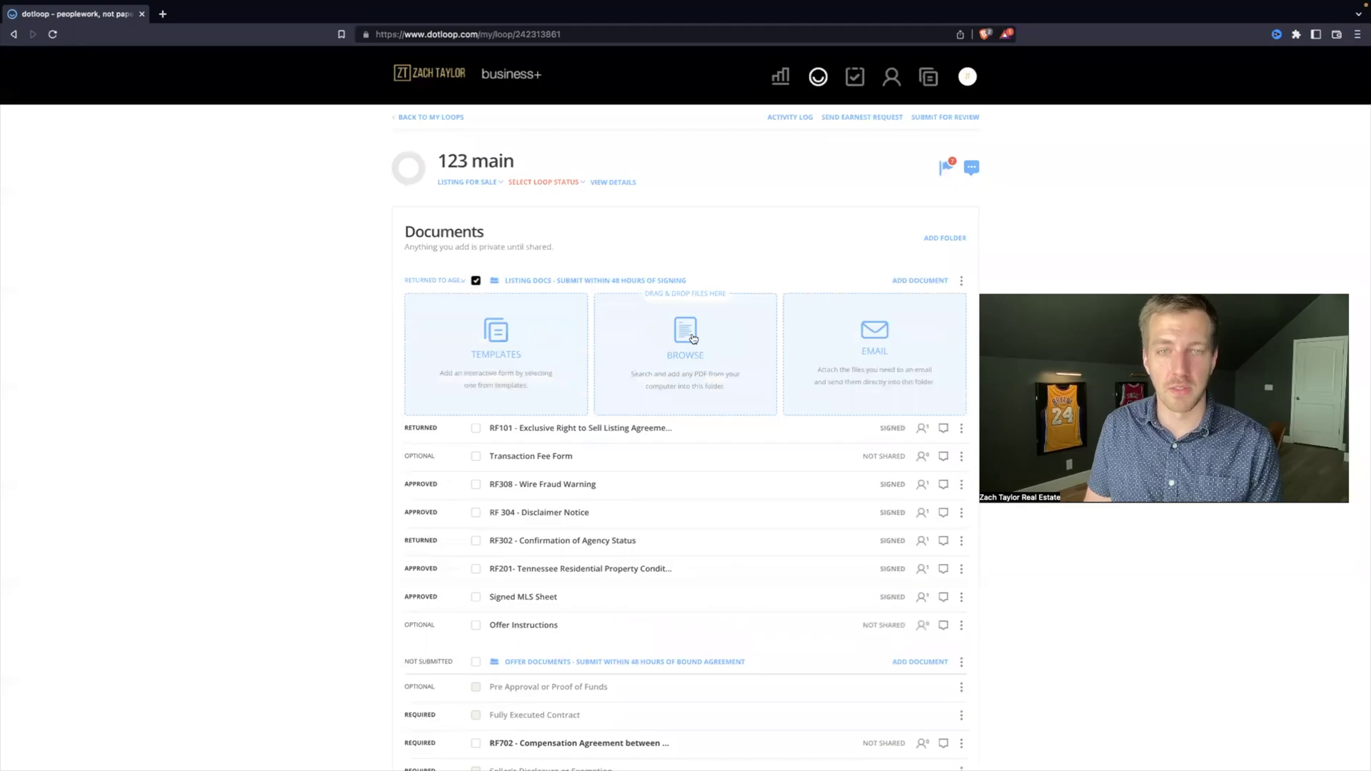
{"action": "left_click", "coordinate": [522, 318]}
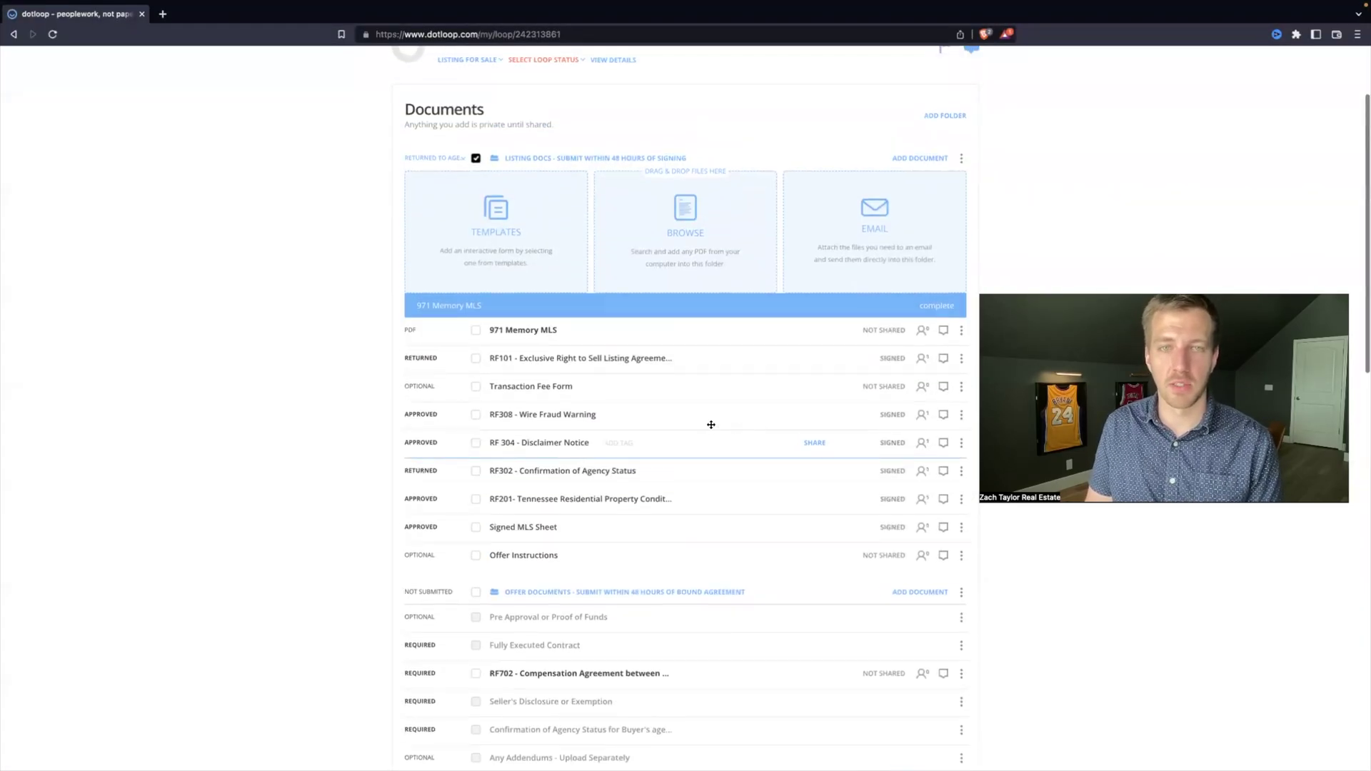
{"action": "scroll", "coordinate": [673, 312], "scroll_direction": "up", "scroll_amount": 3}
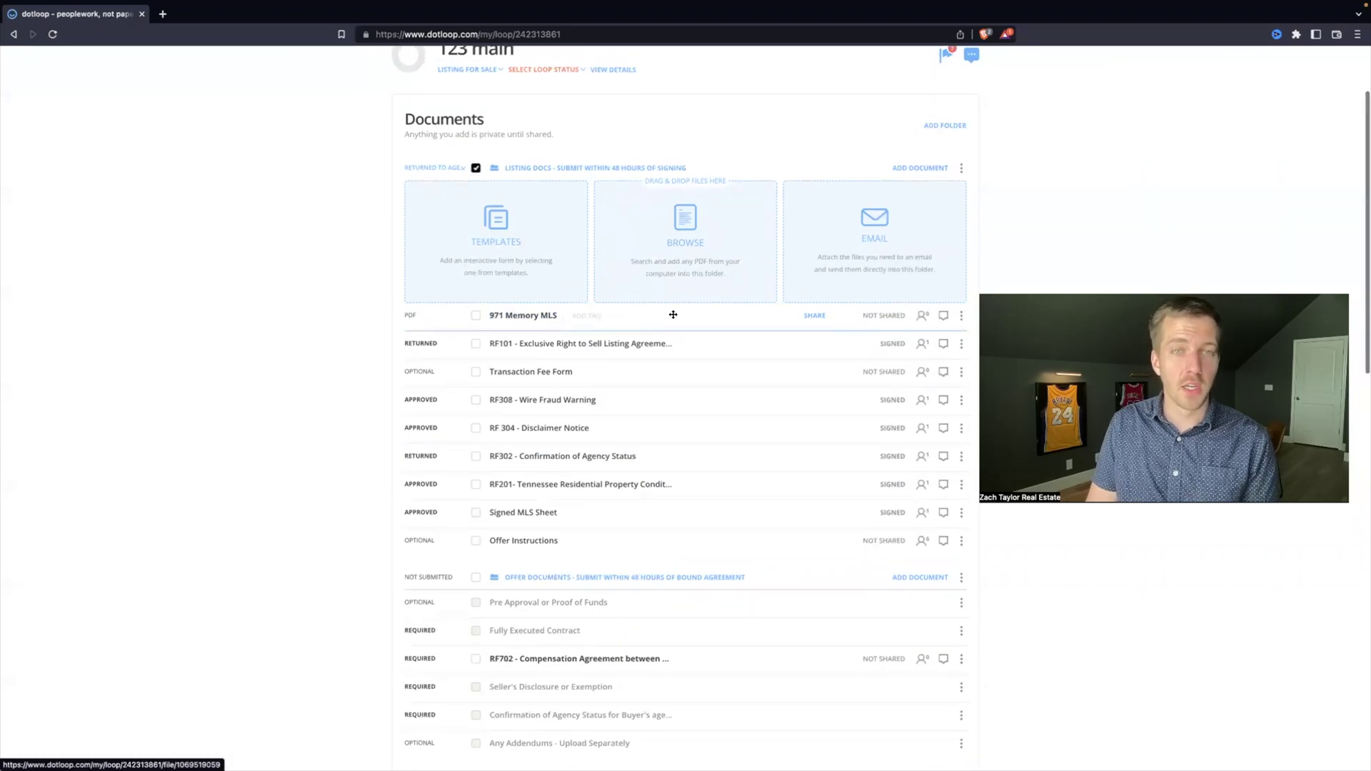
{"action": "left_click", "coordinate": [945, 117]}
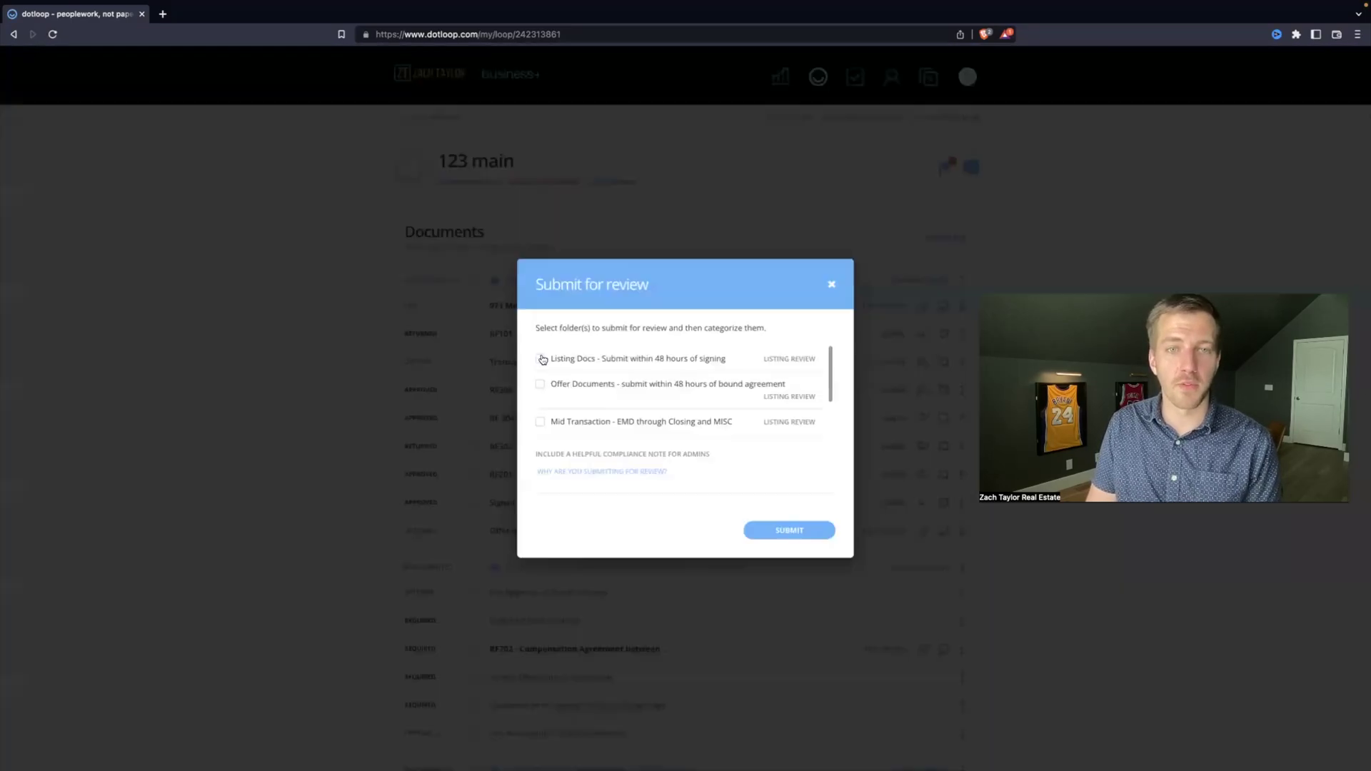
{"action": "left_click", "coordinate": [780, 530]}
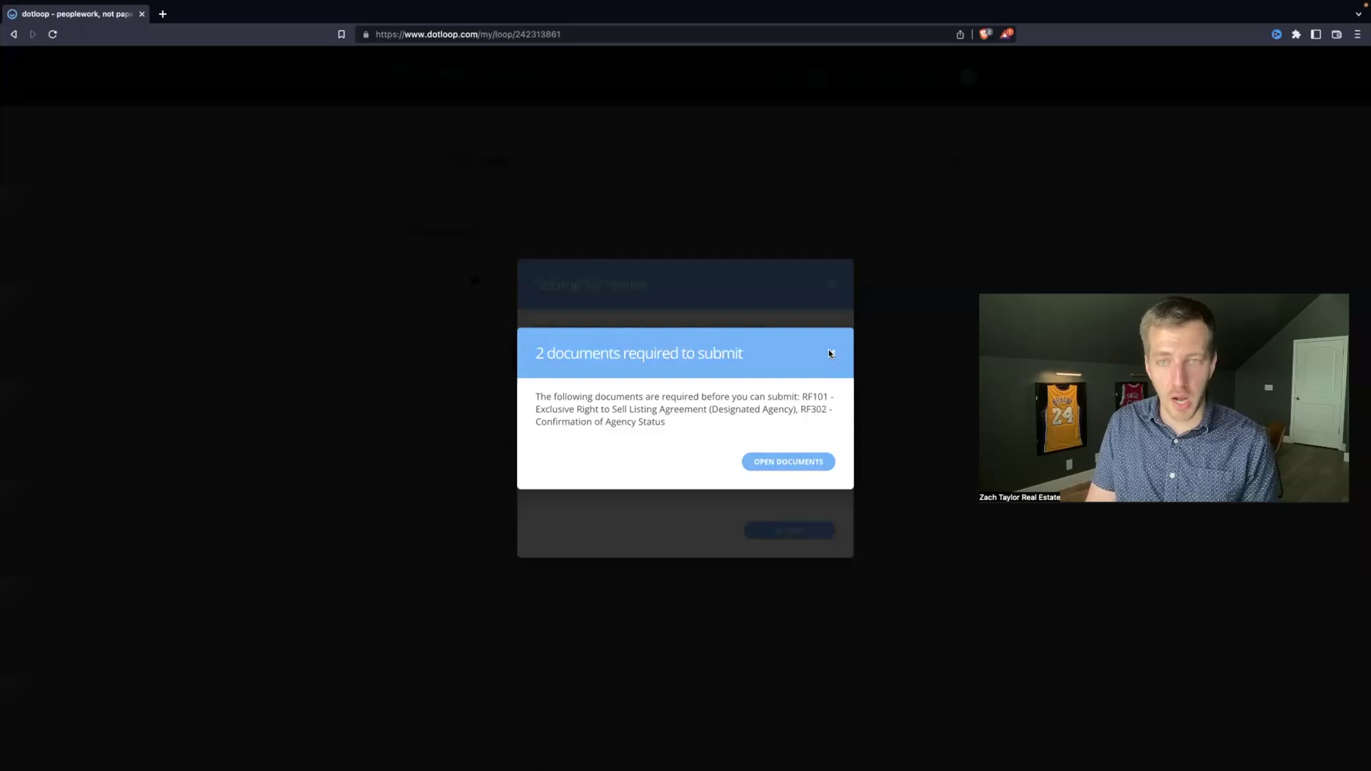
{"action": "left_click", "coordinate": [831, 353]}
{"action": "left_click", "coordinate": [830, 283]}
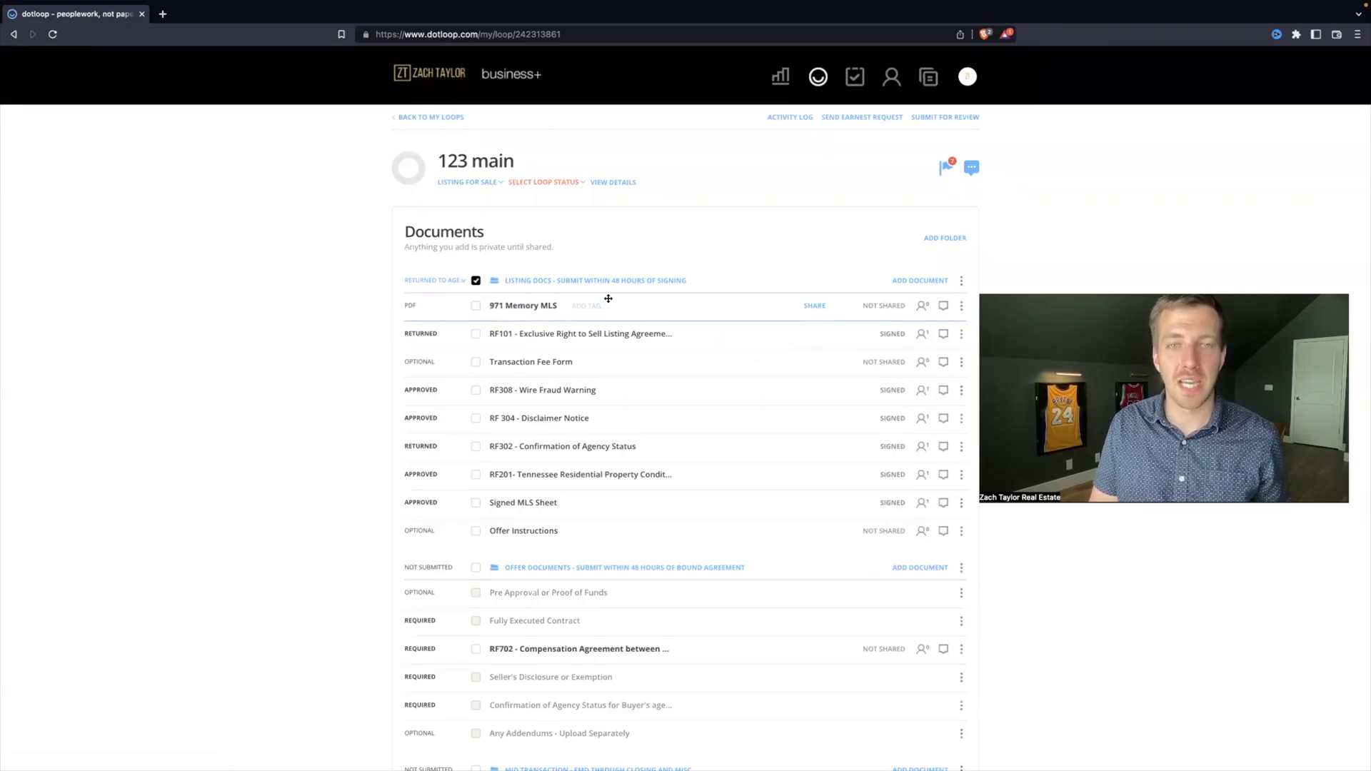
- Drag 971 Memory MLS onto the RF101 row and confirm the replacement
{"action": "left_click_drag", "start_coordinate": [608, 299], "coordinate": [607, 328]}
{"action": "left_click", "coordinate": [816, 463]}
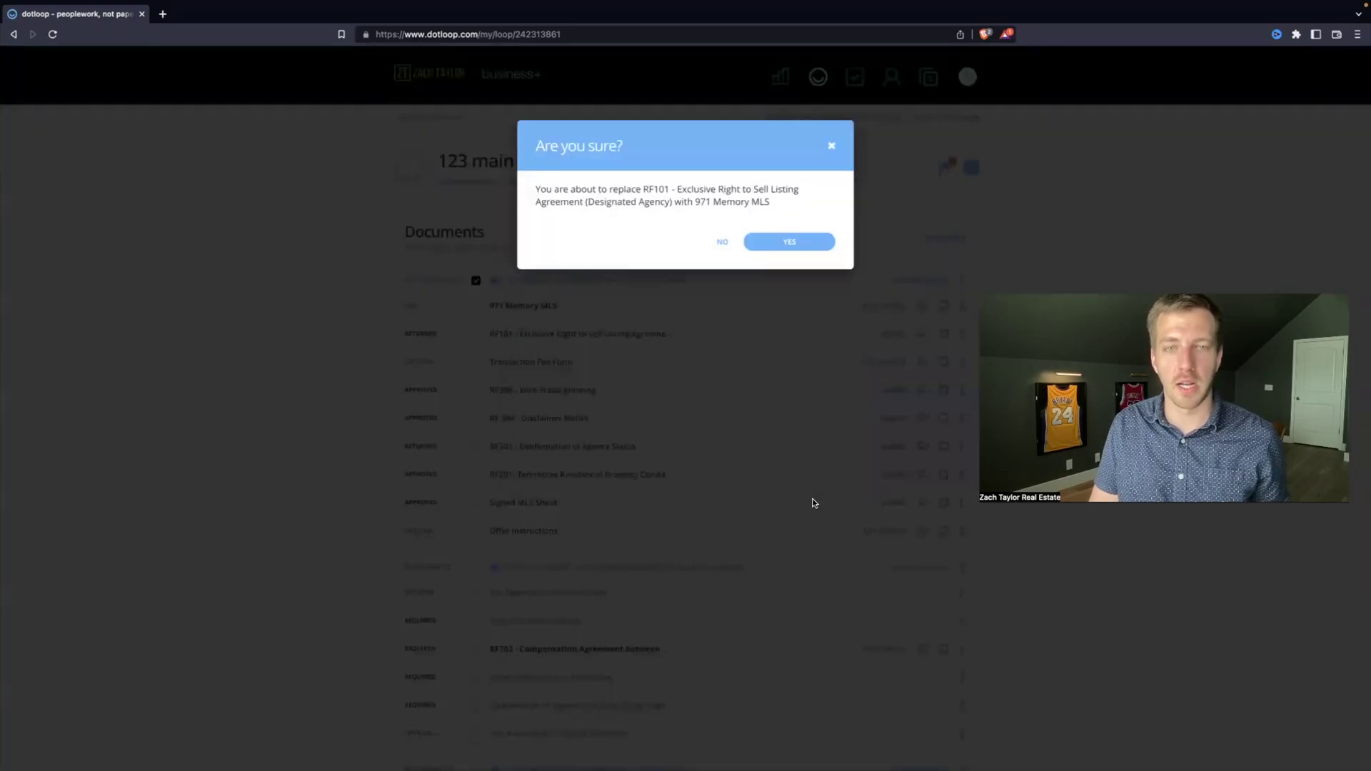